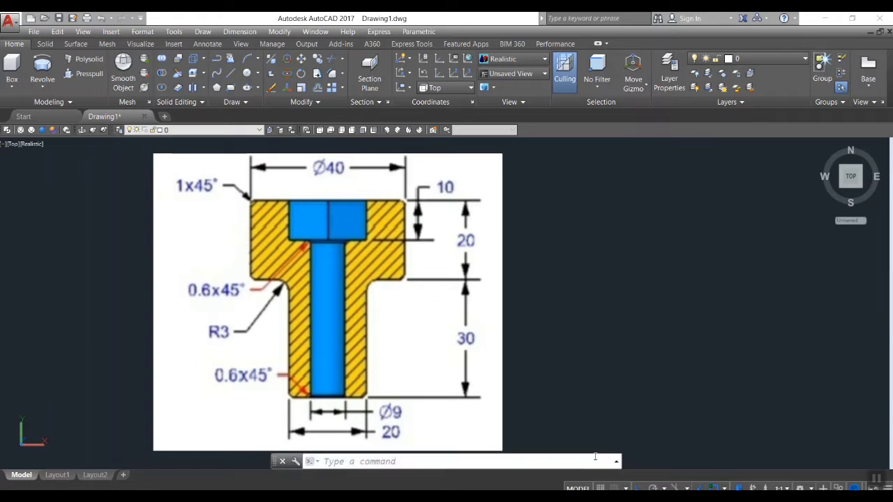
Step: Beside the reference image, draw the profile's inner edge with lines 10 down, 4.5 right and 40 down
{"action": "type", "text": "pan"}
{"action": "key", "text": "Return"}
{"action": "left_click_drag", "start_coordinate": [643, 372], "coordinate": [504, 375]}
{"action": "key", "text": "Escape"}
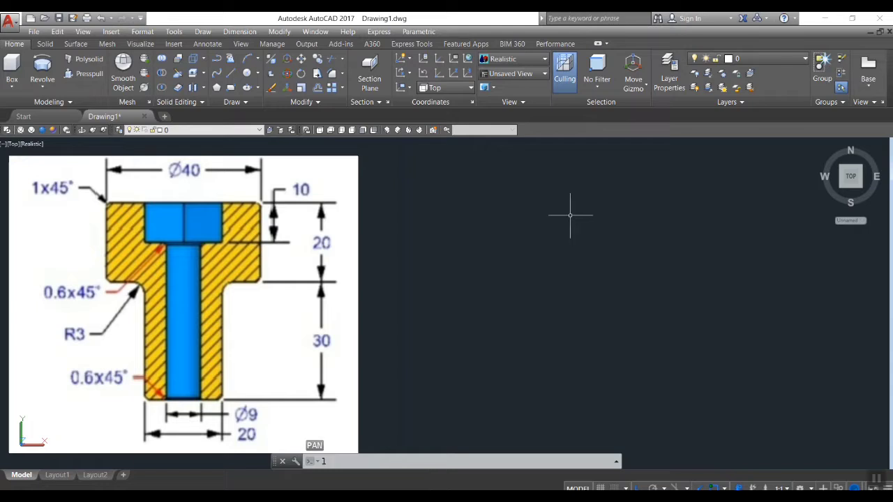
{"action": "type", "text": "l"}
{"action": "key", "text": "Return"}
{"action": "left_click", "coordinate": [561, 176]}
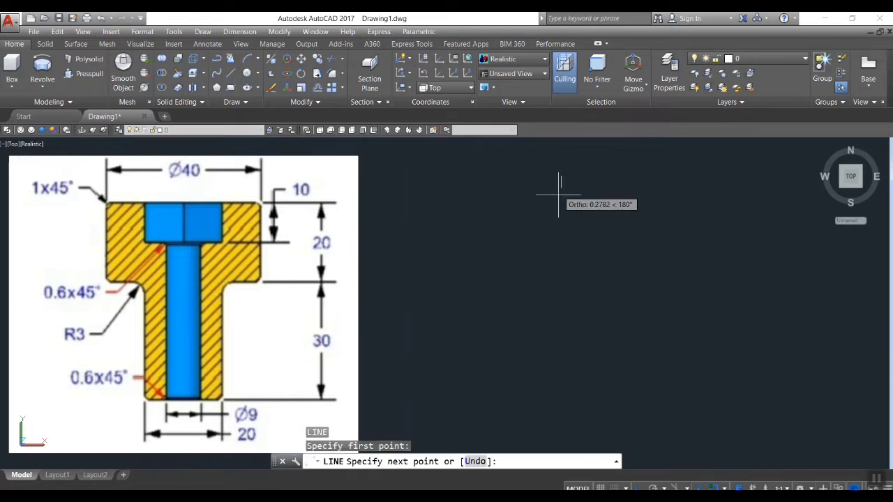
{"action": "type", "text": "10"}
{"action": "key", "text": "Return"}
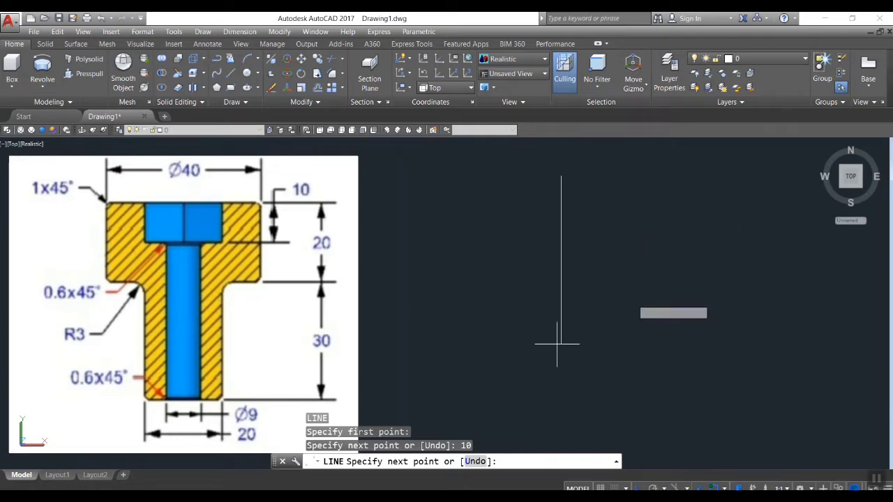
{"action": "type", "text": "4.5"}
{"action": "key", "text": "Return"}
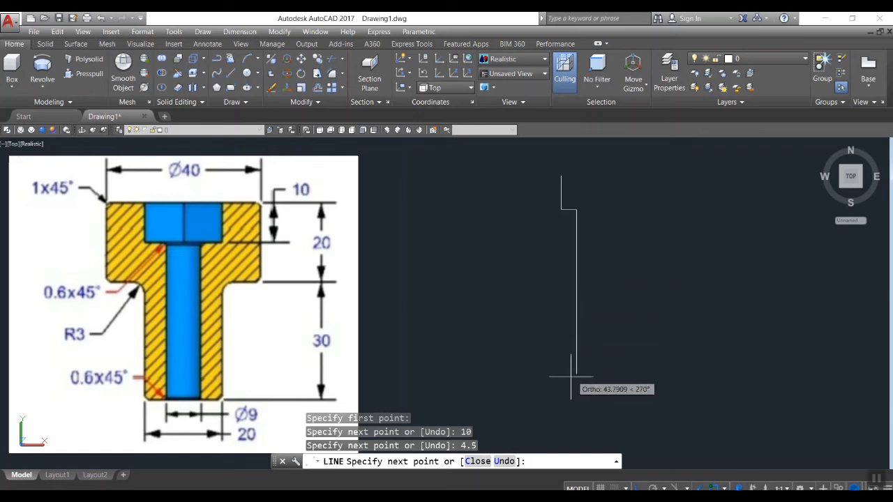
{"action": "type", "text": "40"}
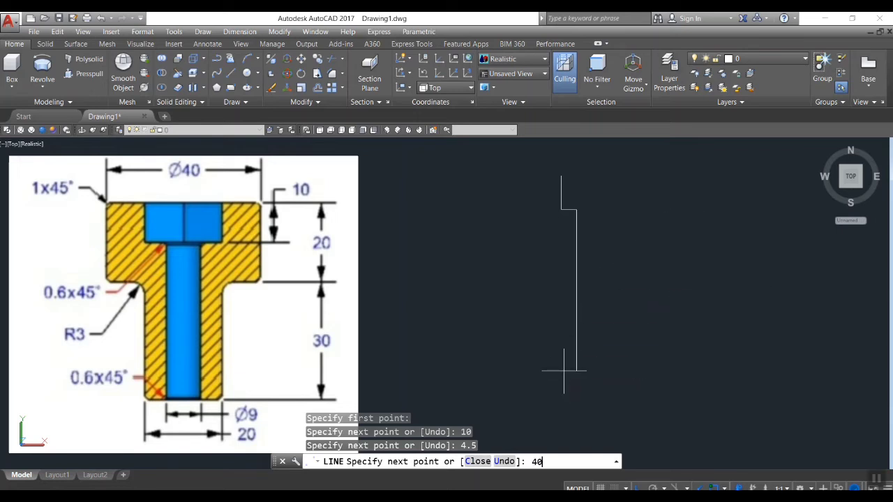
{"action": "key", "text": "Return"}
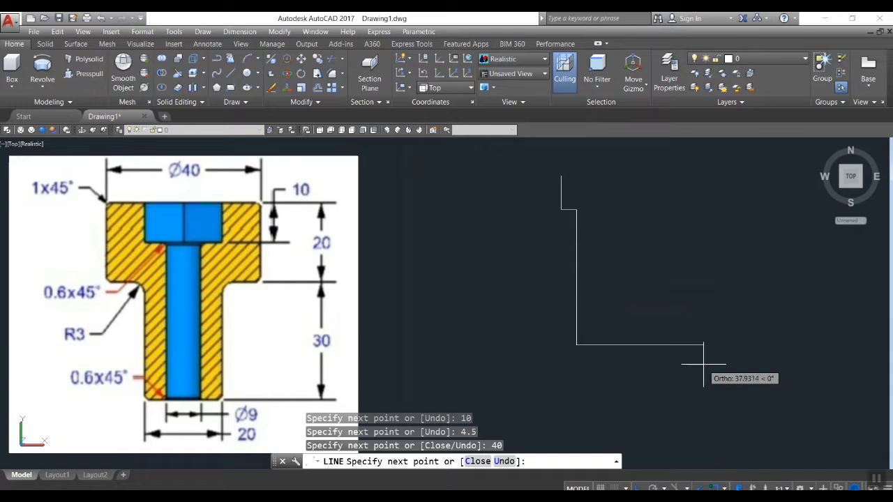
Step: Continue the profile with a 5.5 line to the right and a 30 line up for the shank
{"action": "type", "text": "5.5"}
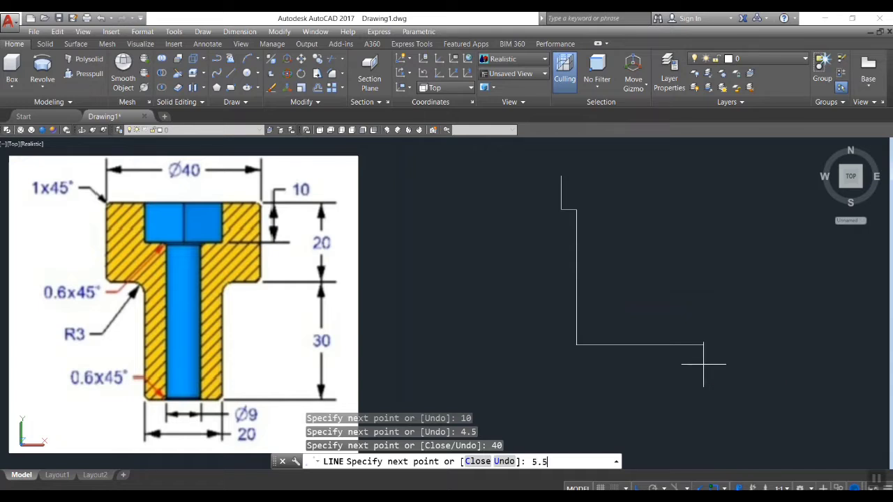
{"action": "key", "text": "Return"}
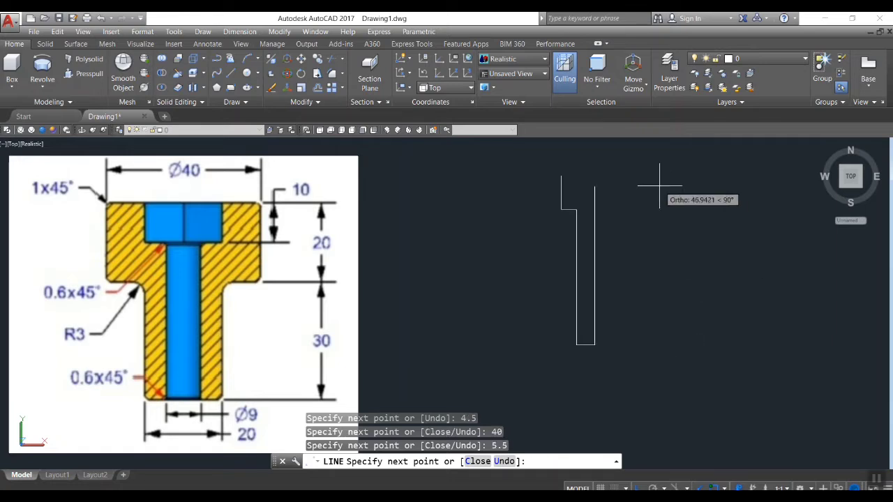
{"action": "type", "text": "30"}
{"action": "key", "text": "Return"}
Step: Draw the head outline with lines 10 right and 20 up, closing the profile back at its start point
{"action": "type", "text": "10"}
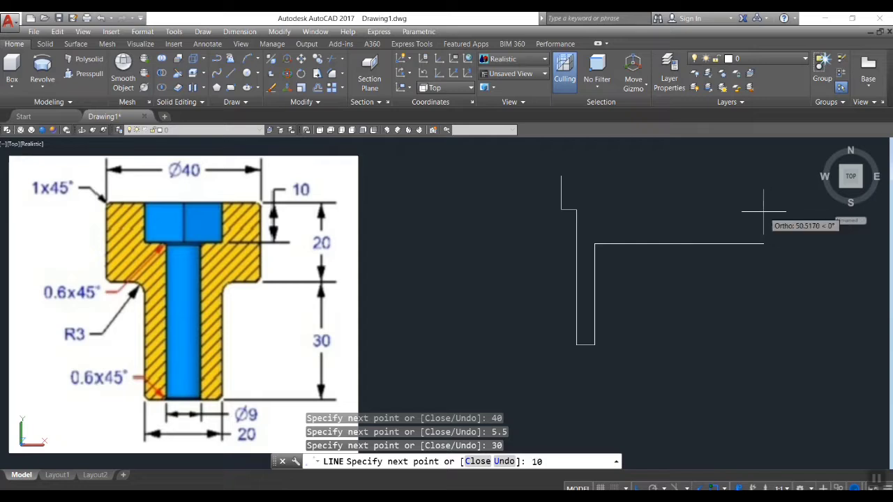
{"action": "key", "text": "Return"}
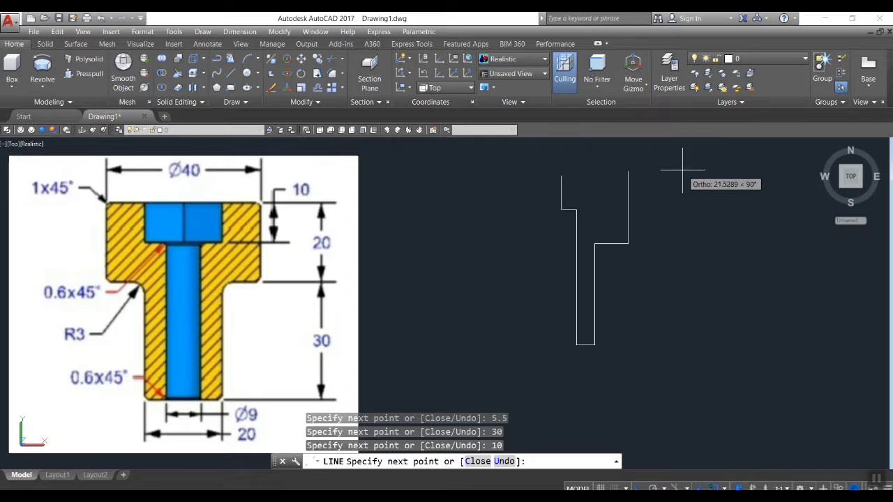
{"action": "type", "text": "20"}
{"action": "key", "text": "Return"}
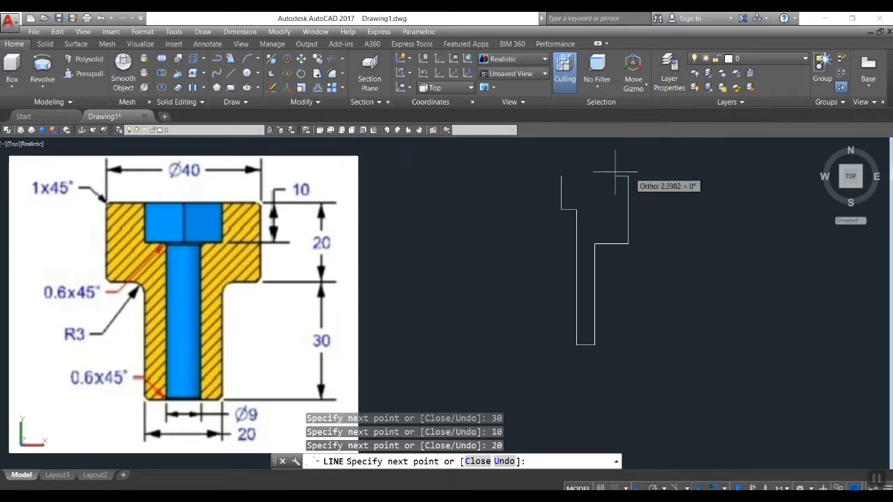
{"action": "left_click", "coordinate": [560, 176]}
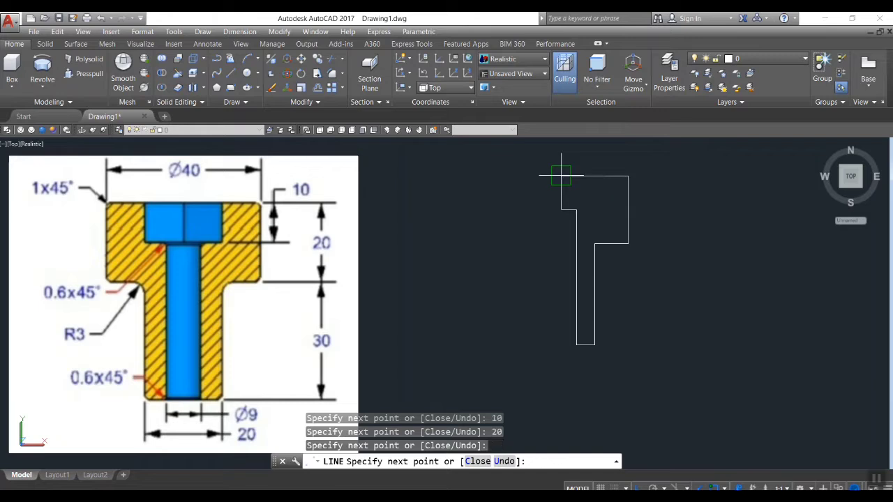
{"action": "key", "text": "Return"}
Step: Fillet the inside corner between the shank's outer edge and the head's underside with radius 3
{"action": "scroll", "coordinate": [640, 179], "scroll_direction": "up", "scroll_amount": 2}
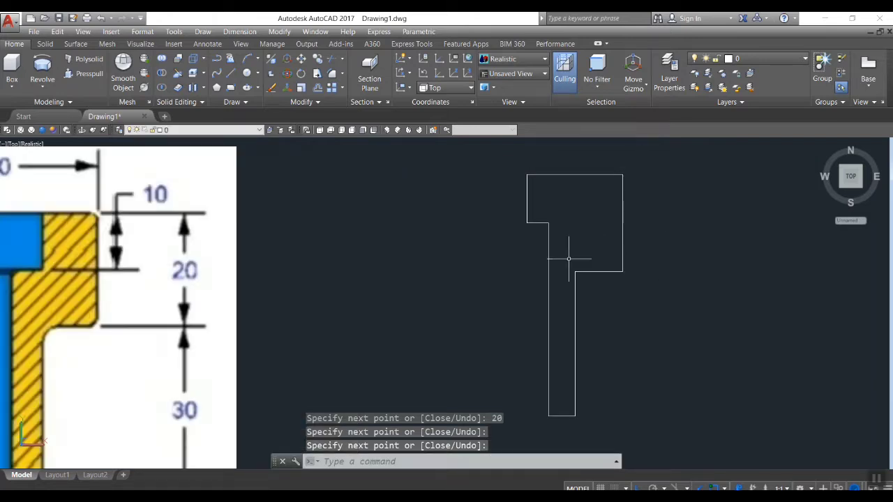
{"action": "scroll", "coordinate": [552, 297], "scroll_direction": "down", "scroll_amount": 4}
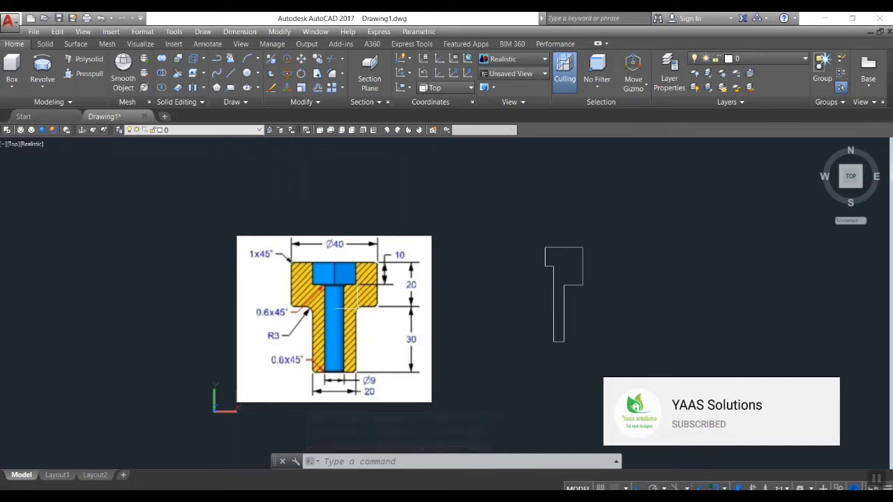
{"action": "type", "text": "f"}
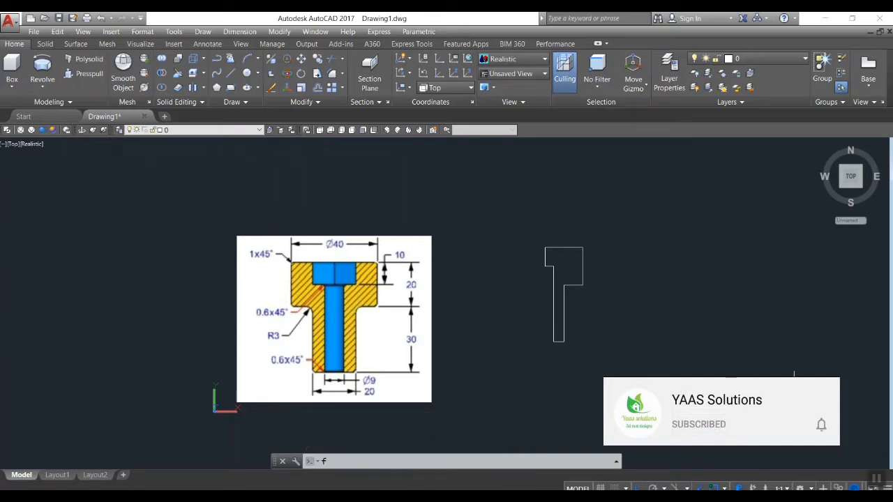
{"action": "key", "text": "Return"}
{"action": "type", "text": "r"}
{"action": "key", "text": "Return"}
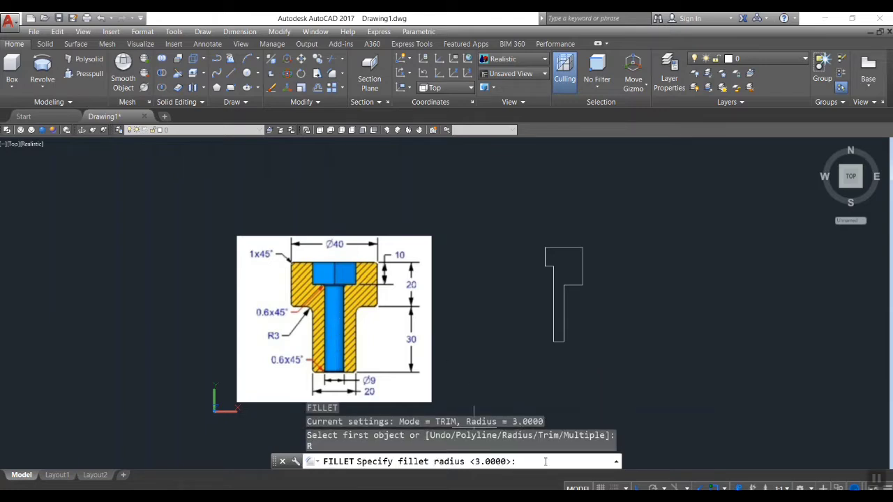
{"action": "key", "text": "Return"}
{"action": "scroll", "coordinate": [577, 291], "scroll_direction": "up", "scroll_amount": 5}
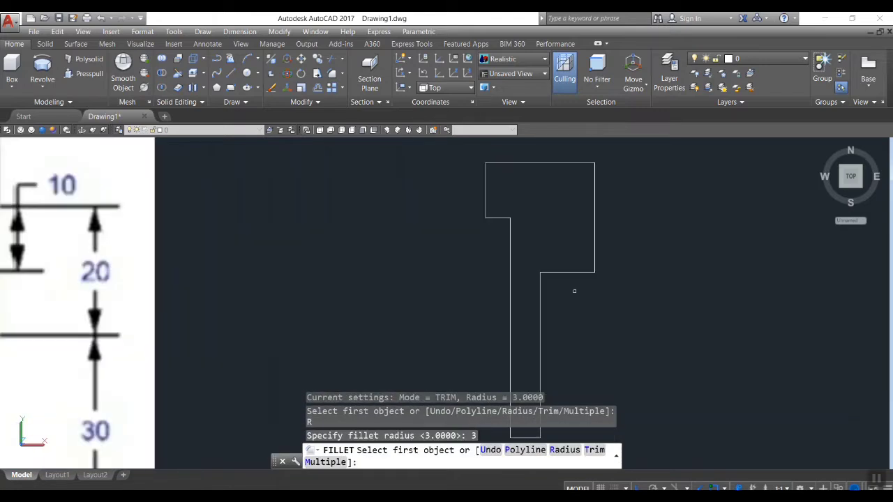
{"action": "left_click", "coordinate": [544, 277]}
{"action": "left_click", "coordinate": [551, 273]}
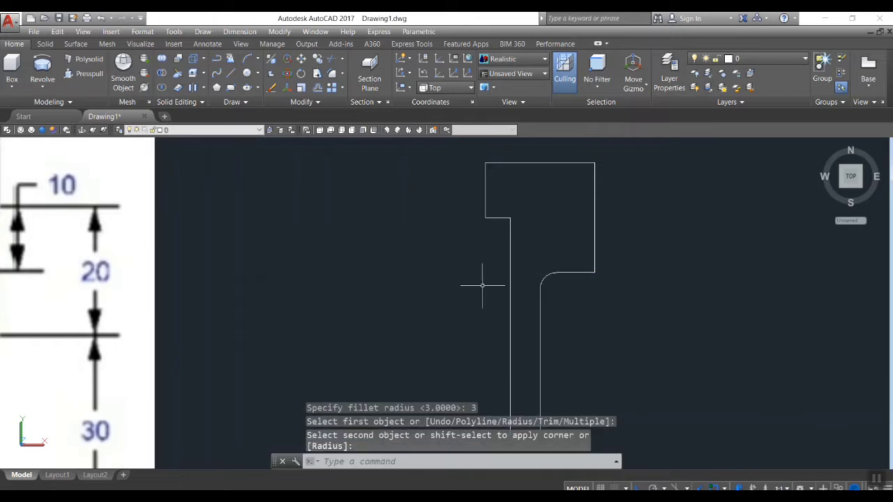
{"action": "scroll", "coordinate": [28, 293], "scroll_direction": "down", "scroll_amount": 4}
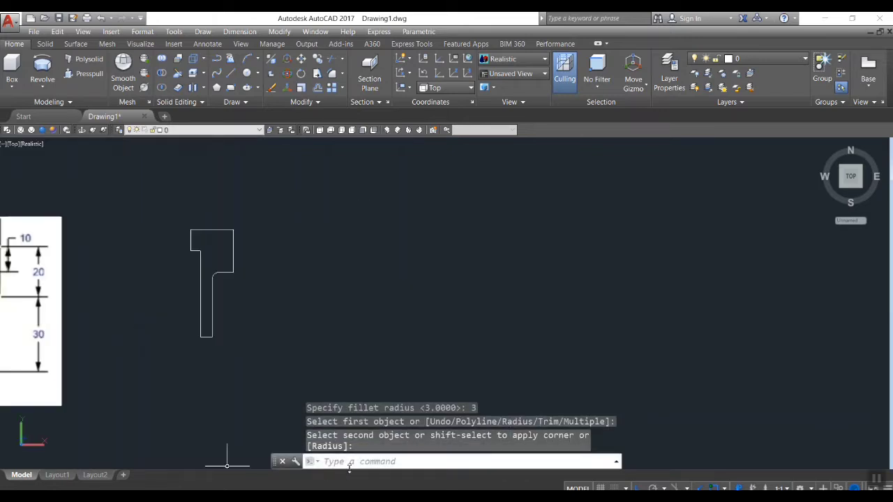
{"action": "type", "text": "p"}
{"action": "key", "text": "Return"}
{"action": "left_click_drag", "start_coordinate": [349, 379], "coordinate": [675, 333]}
{"action": "left_click_drag", "start_coordinate": [359, 328], "coordinate": [379, 348]}
{"action": "scroll", "coordinate": [311, 272], "scroll_direction": "up", "scroll_amount": 1}
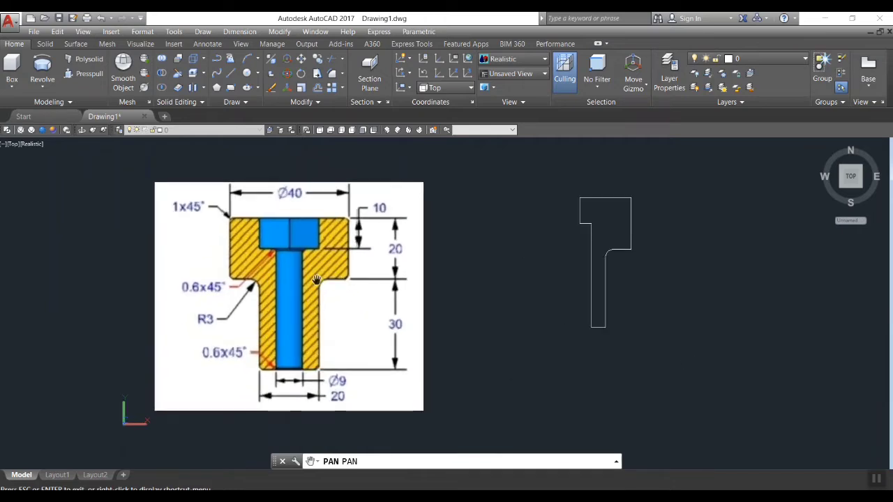
{"action": "key", "text": "Escape"}
{"action": "scroll", "coordinate": [634, 215], "scroll_direction": "up", "scroll_amount": 1}
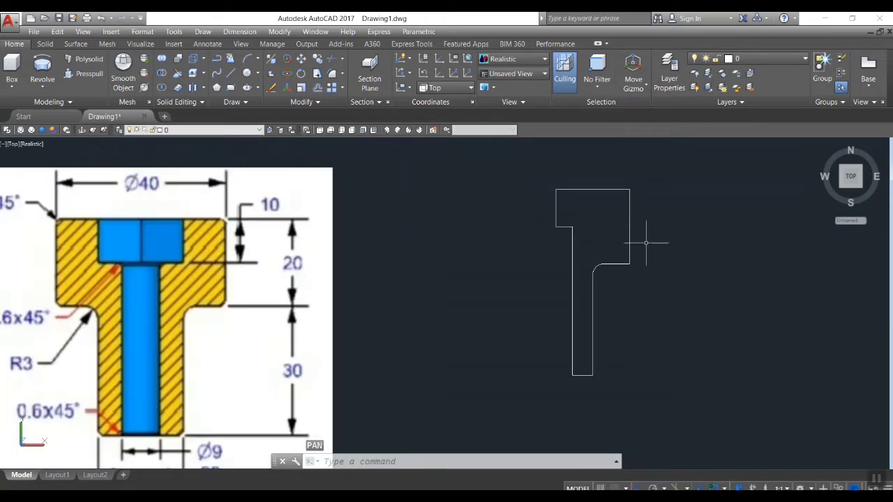
{"action": "type", "text": "cg"}
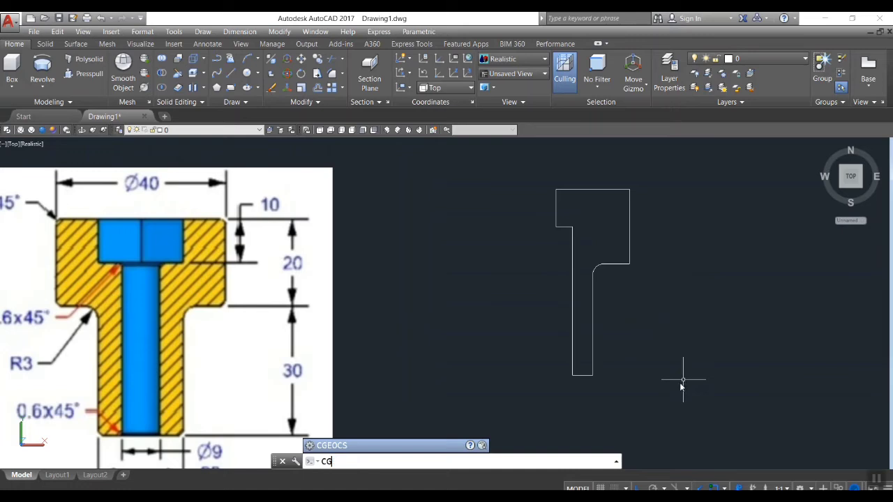
{"action": "key", "text": "BackSpace"}
{"action": "type", "text": "ha"}
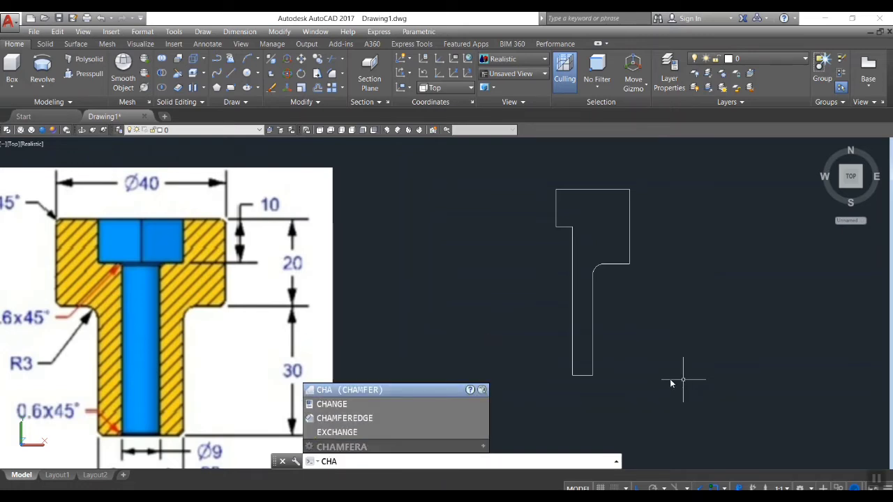
{"action": "key", "text": "Escape"}
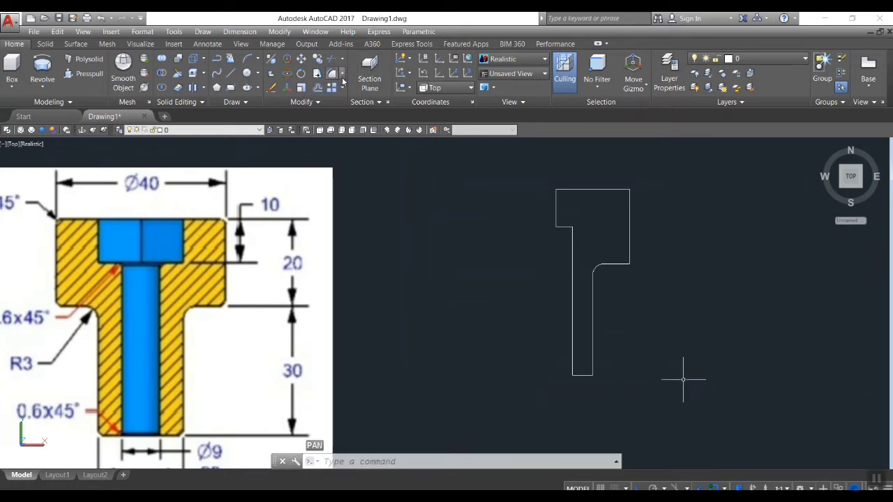
Step: Try to chamfer the profile's bottom inner corner by angle, with length 0.6 and angle 45
{"action": "left_click", "coordinate": [340, 74]}
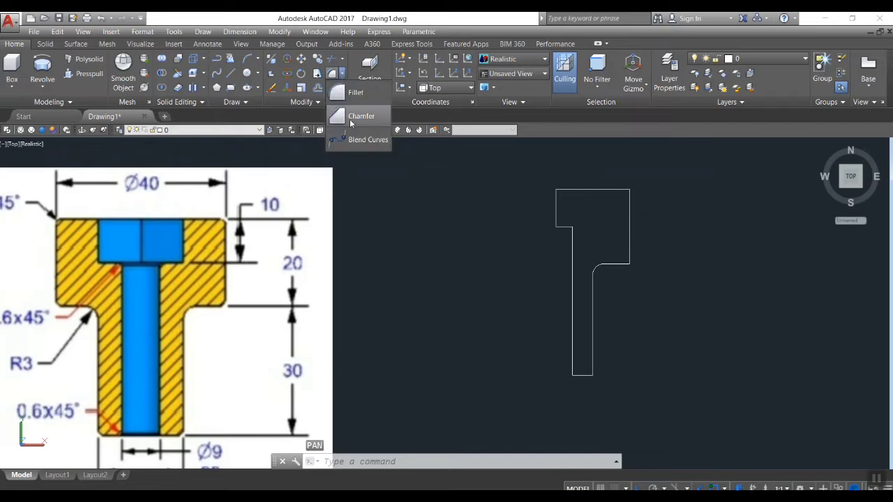
{"action": "left_click", "coordinate": [355, 116]}
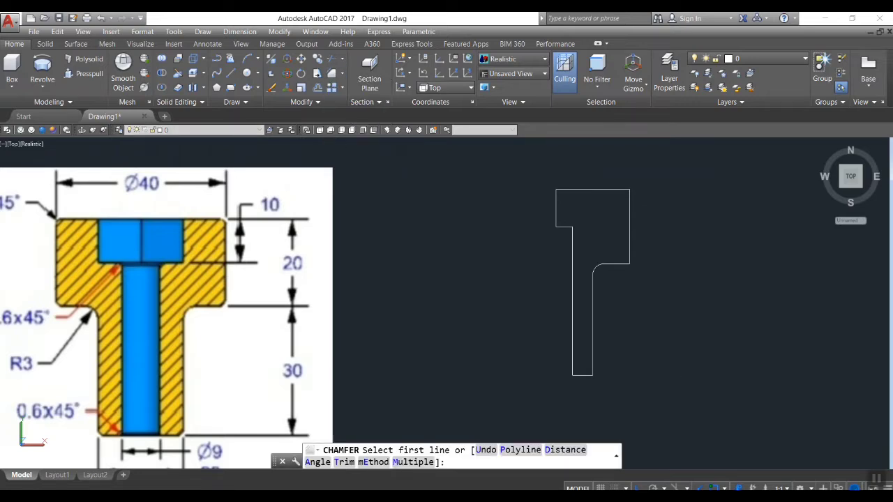
{"action": "scroll", "coordinate": [558, 422], "scroll_direction": "up", "scroll_amount": 3}
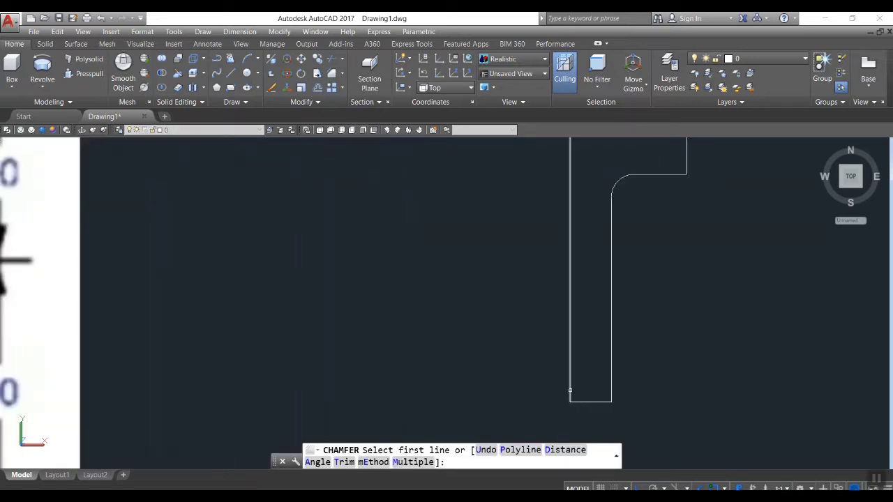
{"action": "left_click", "coordinate": [311, 461]}
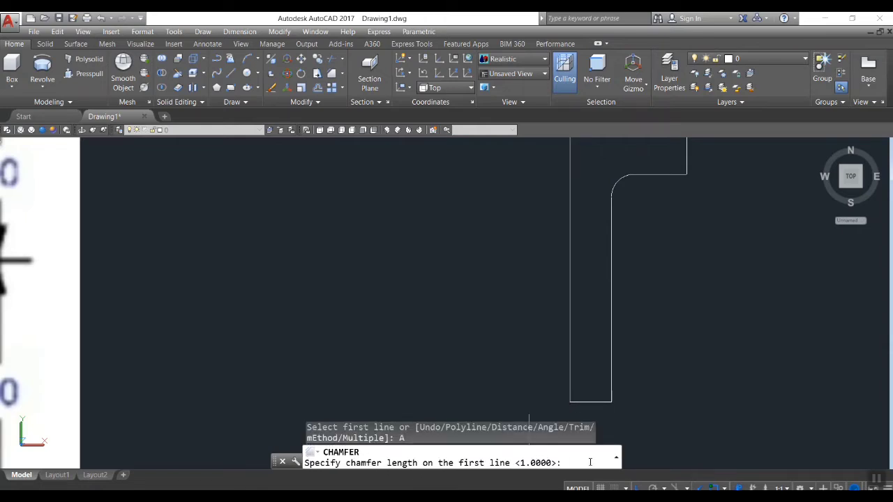
{"action": "key", "text": "Return"}
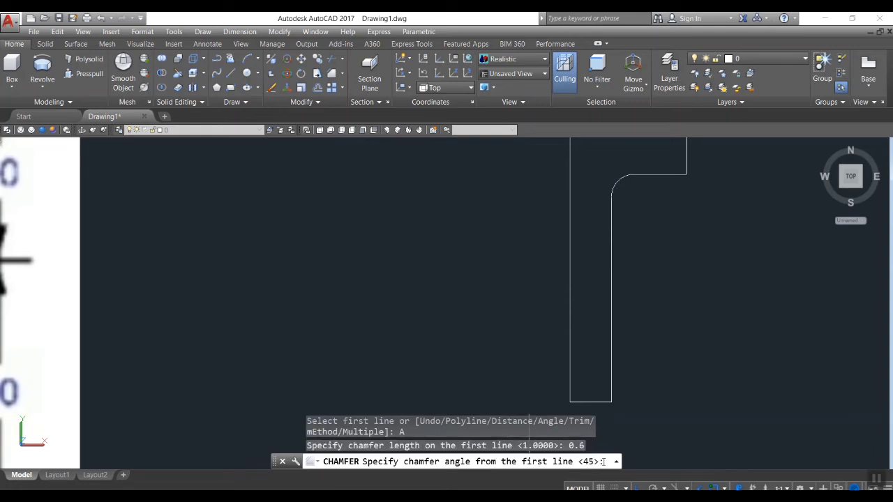
{"action": "type", "text": "45"}
{"action": "key", "text": "Return"}
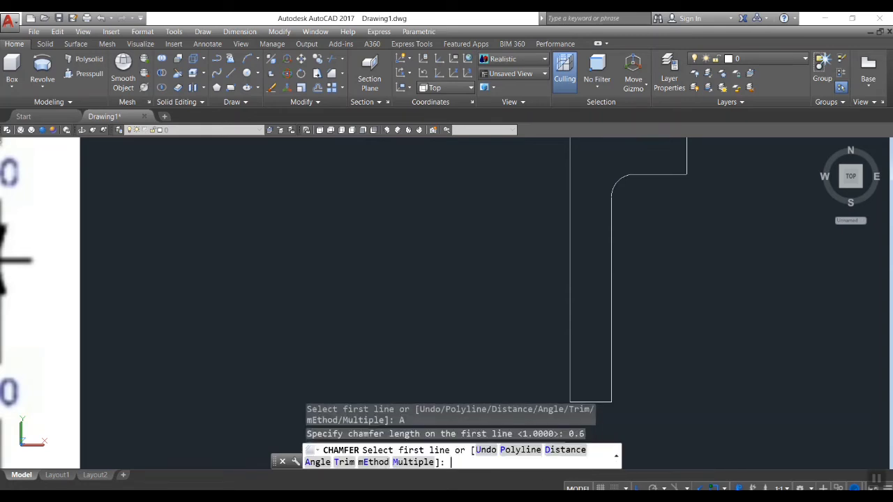
{"action": "left_click", "coordinate": [571, 362]}
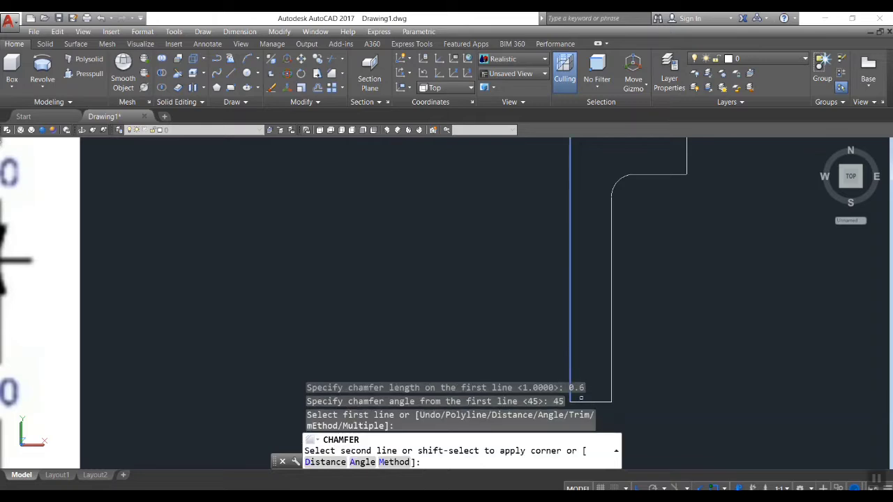
{"action": "scroll", "coordinate": [581, 394], "scroll_direction": "down", "scroll_amount": 3}
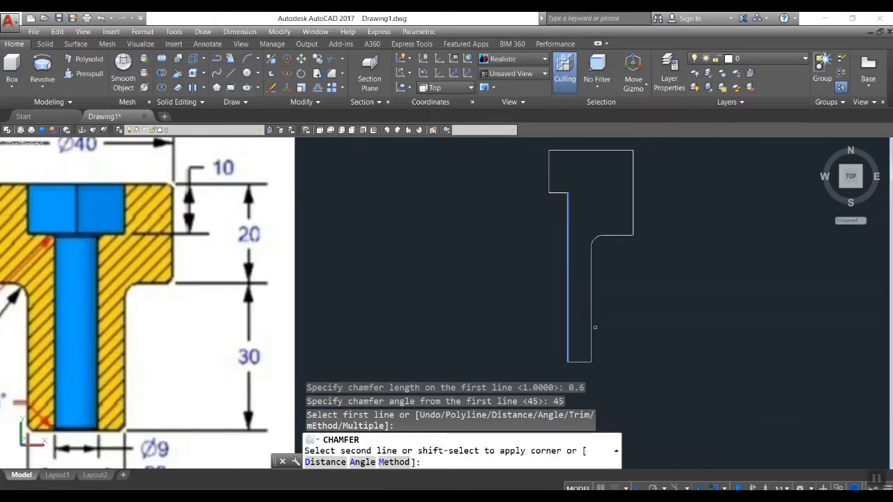
{"action": "key", "text": "Escape"}
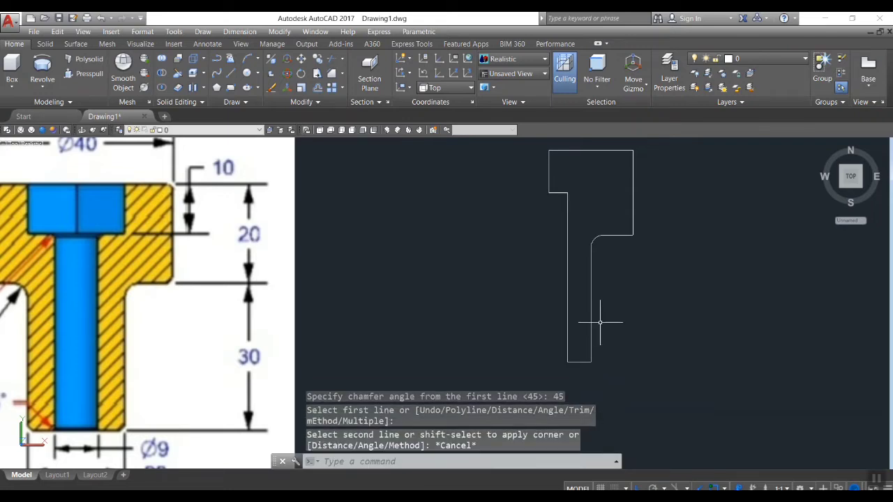
Step: Chamfer the shank's bottom outer corner by angle, with length 0.6 and angle 45
{"action": "left_click", "coordinate": [342, 73]}
{"action": "left_click", "coordinate": [356, 115]}
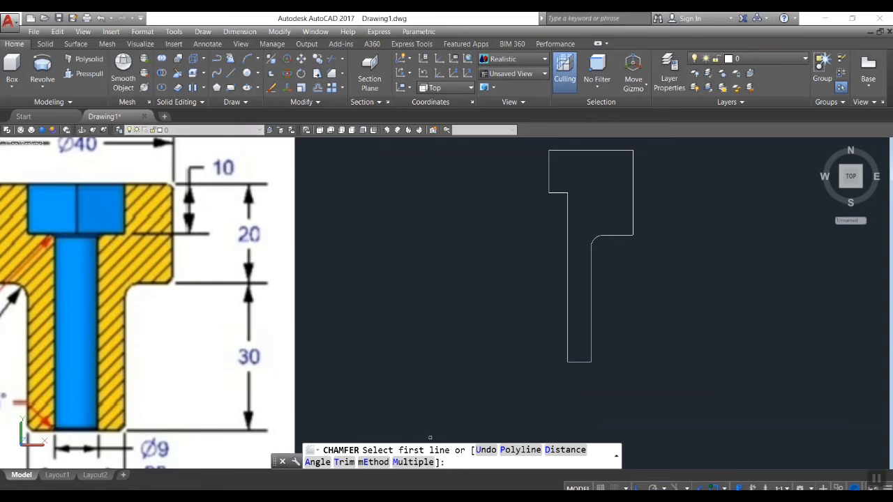
{"action": "left_click", "coordinate": [318, 462]}
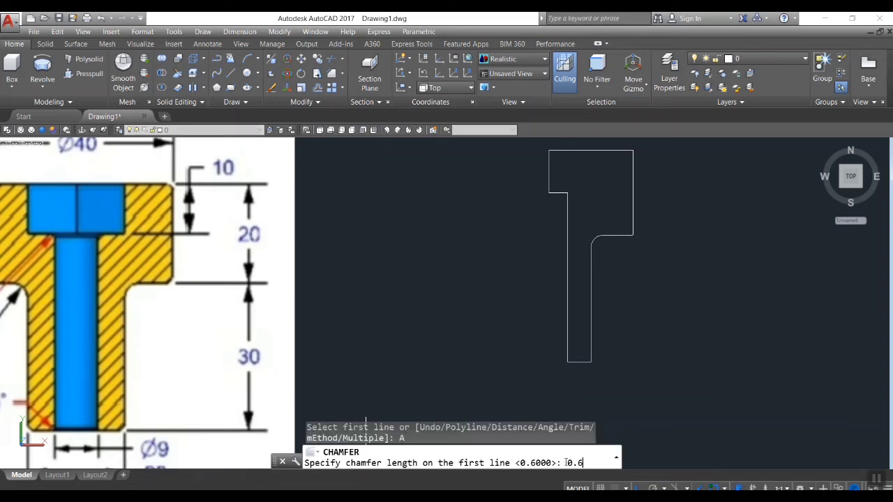
{"action": "key", "text": "Return"}
{"action": "type", "text": "45"}
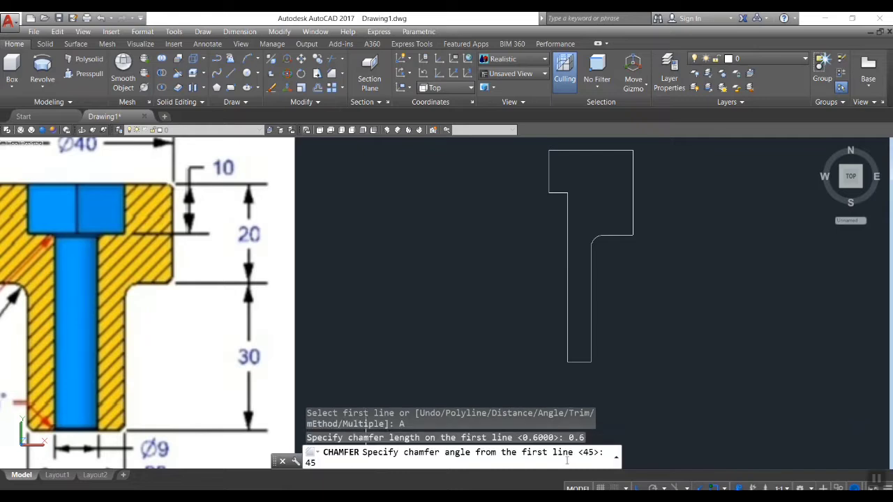
{"action": "key", "text": "Return"}
{"action": "left_click", "coordinate": [592, 342]}
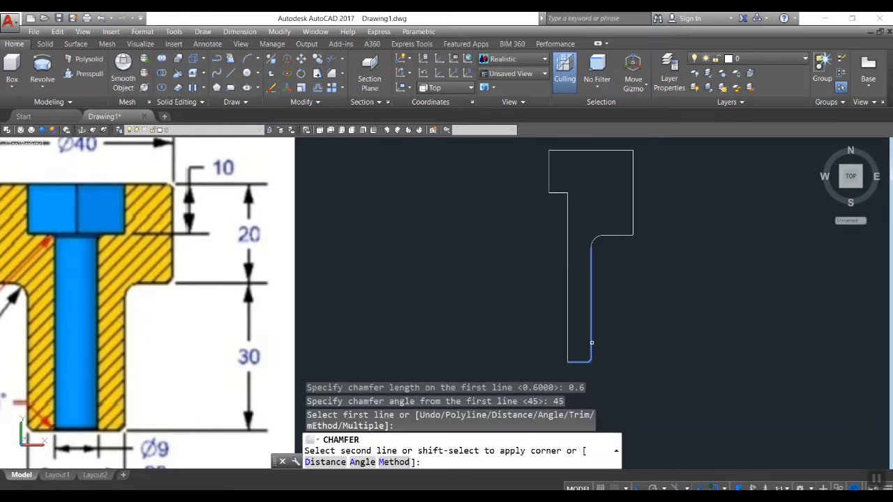
{"action": "key", "text": "Escape"}
Step: Chamfer the corner between the head's short inner ledge and the bore line with length 0.6 and angle 45
{"action": "key", "text": "Return"}
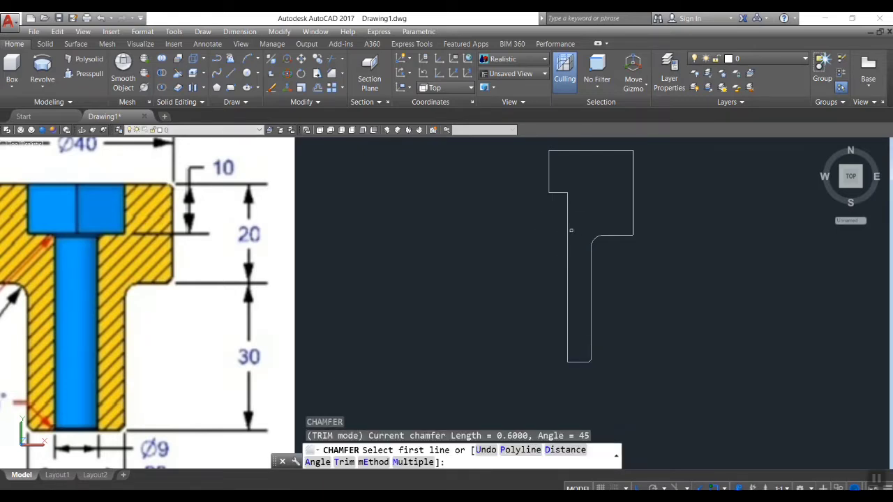
{"action": "key", "text": "Return"}
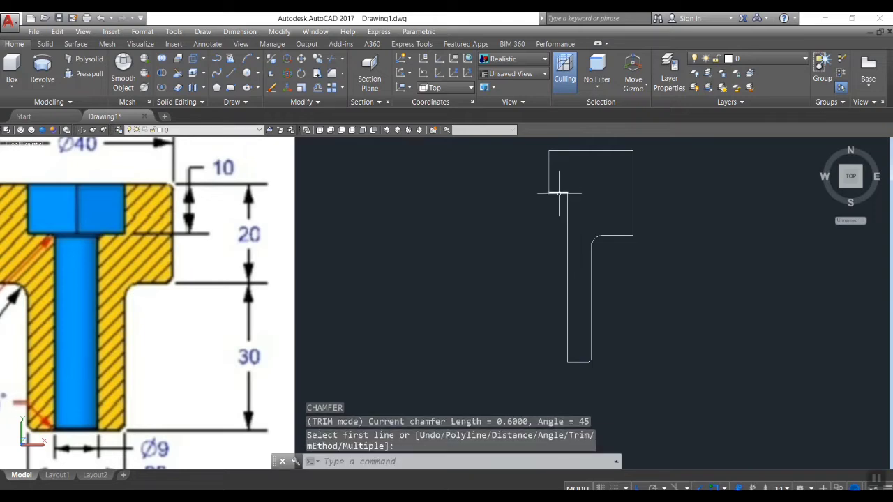
{"action": "key", "text": "Return"}
{"action": "type", "text": "A"}
{"action": "key", "text": "Return"}
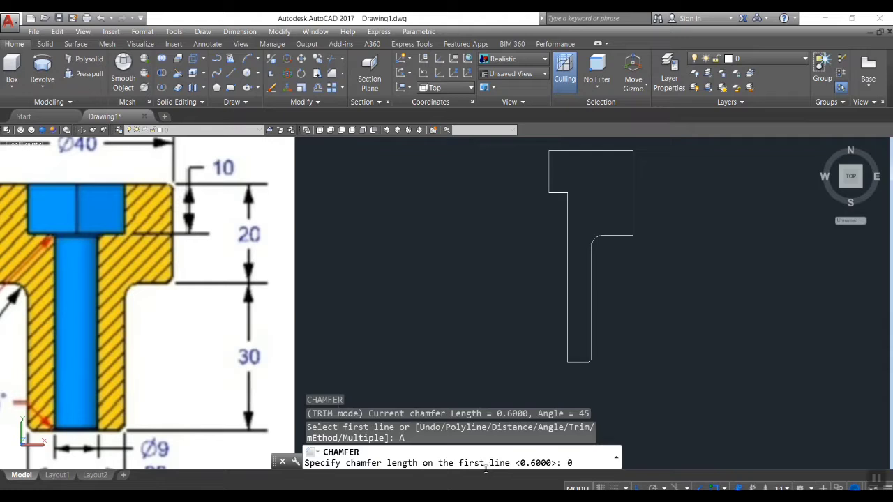
{"action": "type", "text": "0.6"}
{"action": "key", "text": "Return"}
{"action": "key", "text": "Return"}
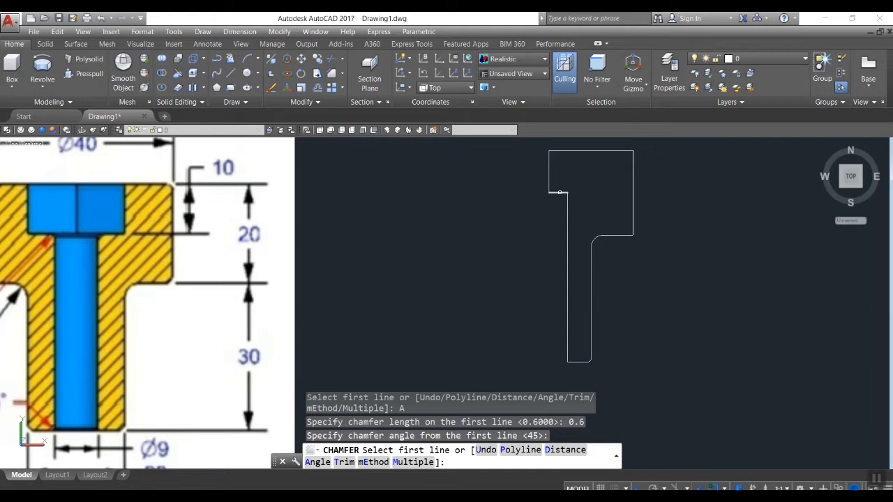
{"action": "left_click", "coordinate": [558, 192]}
{"action": "left_click", "coordinate": [572, 271]}
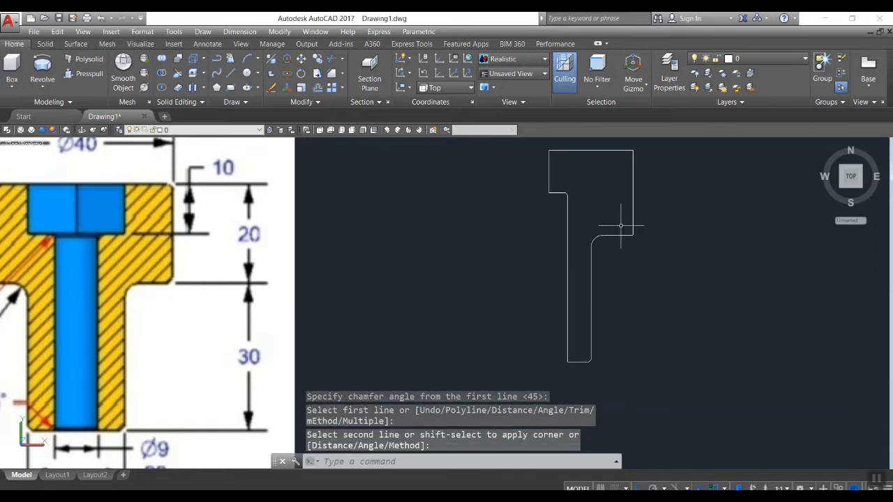
Step: Chamfer the head's lower outer corner with length 0.6 and angle 45
{"action": "key", "text": "Return"}
{"action": "left_click", "coordinate": [310, 464]}
{"action": "key", "text": "Return"}
{"action": "key", "text": "Return"}
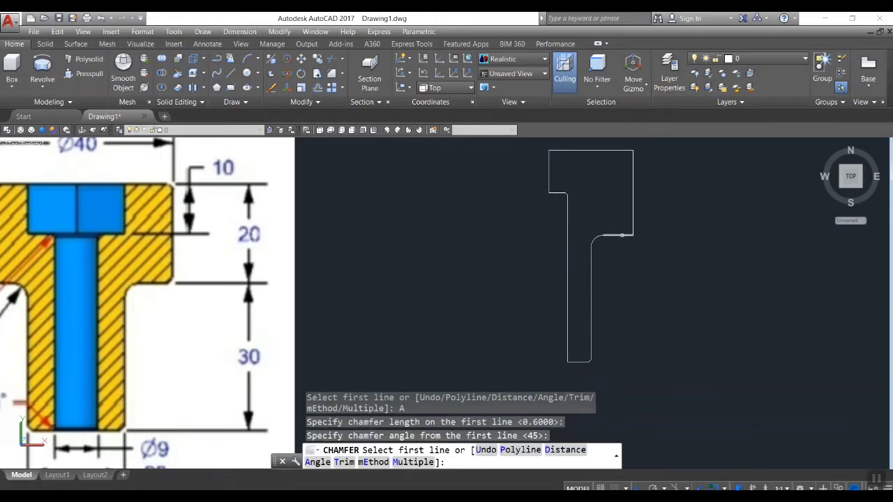
{"action": "left_click", "coordinate": [622, 235]}
{"action": "left_click", "coordinate": [633, 220]}
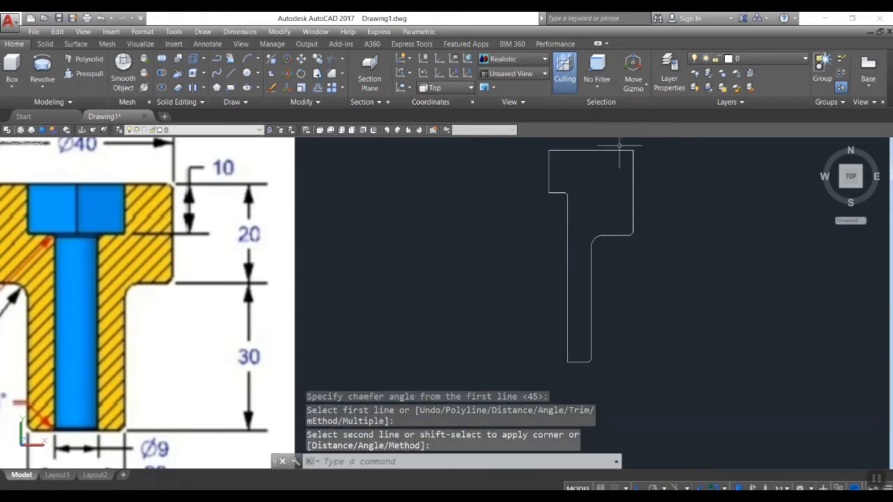
Step: Chamfer the shank's bottom inner corner with length 0.6 and angle 45, as dimensioned in the reference image
{"action": "scroll", "coordinate": [613, 159], "scroll_direction": "down", "scroll_amount": 2}
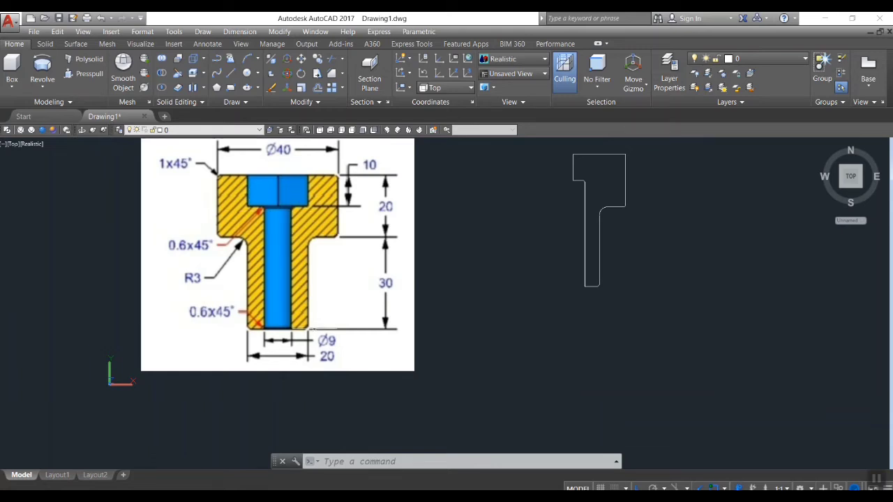
{"action": "scroll", "coordinate": [257, 323], "scroll_direction": "up", "scroll_amount": 2}
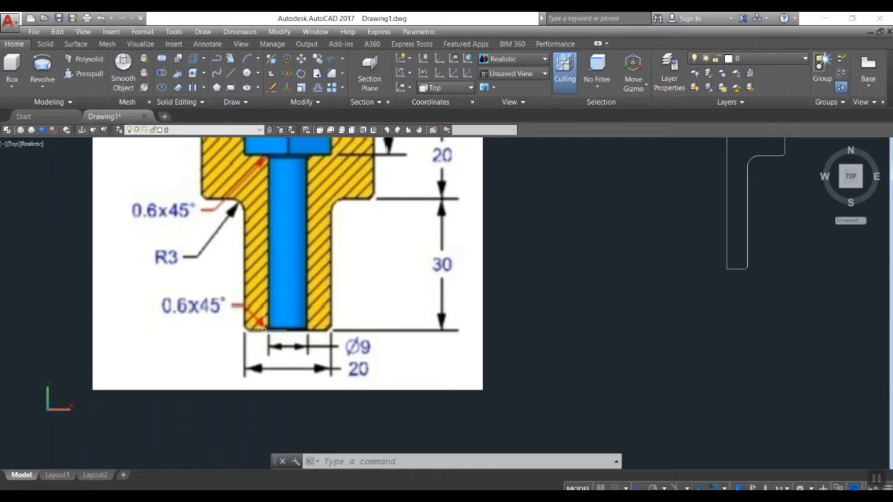
{"action": "scroll", "coordinate": [597, 285], "scroll_direction": "down", "scroll_amount": 2}
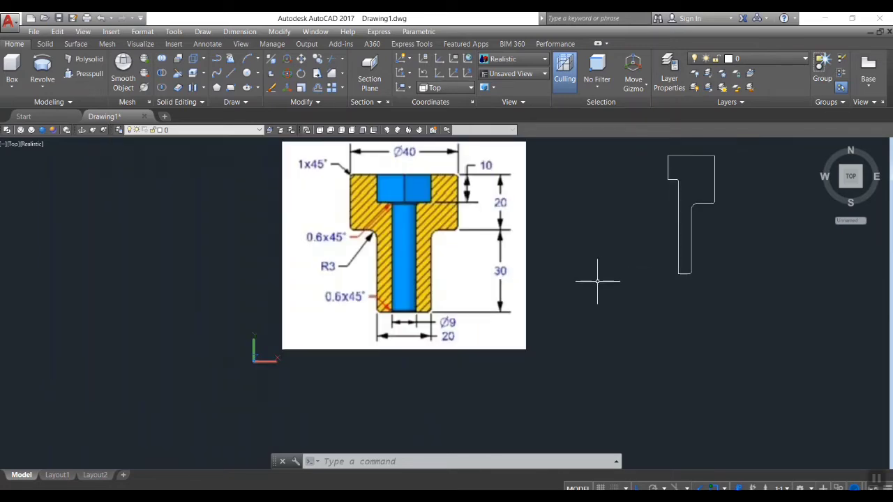
{"action": "scroll", "coordinate": [711, 258], "scroll_direction": "up", "scroll_amount": 2}
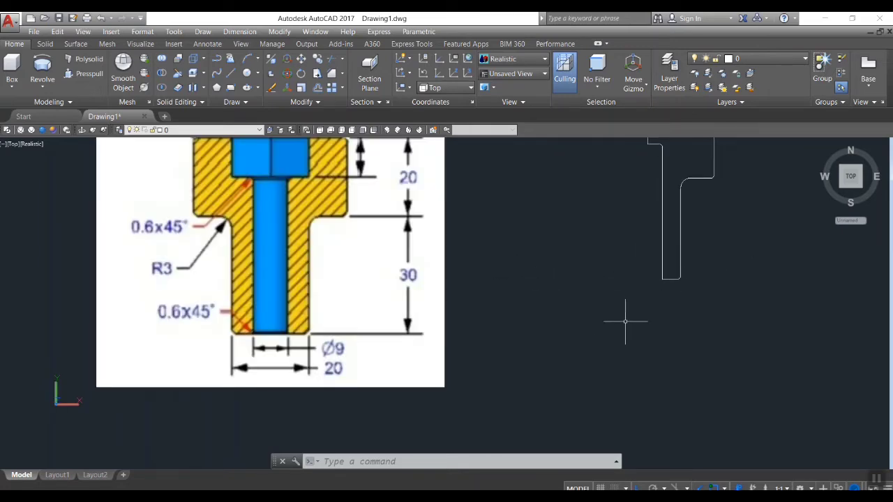
{"action": "type", "text": "cha"}
{"action": "key", "text": "Return"}
{"action": "type", "text": "a"}
{"action": "key", "text": "Return"}
{"action": "key", "text": "Return"}
{"action": "key", "text": "Return"}
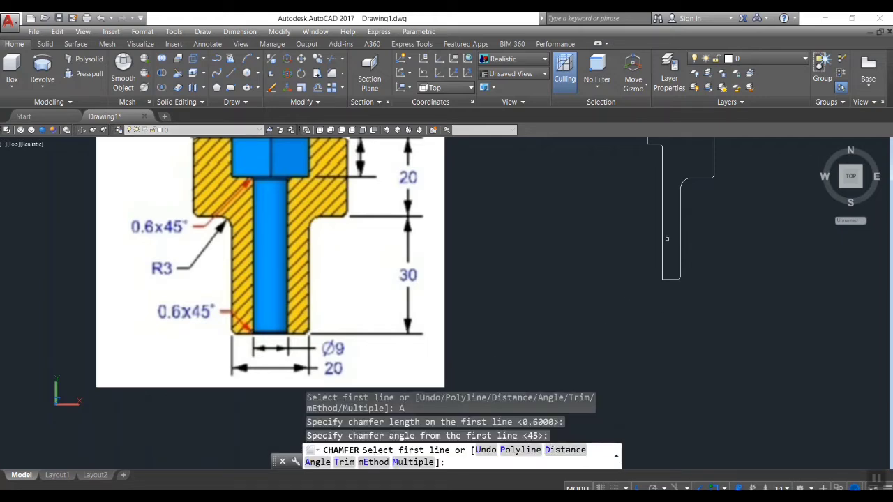
{"action": "left_click", "coordinate": [665, 278]}
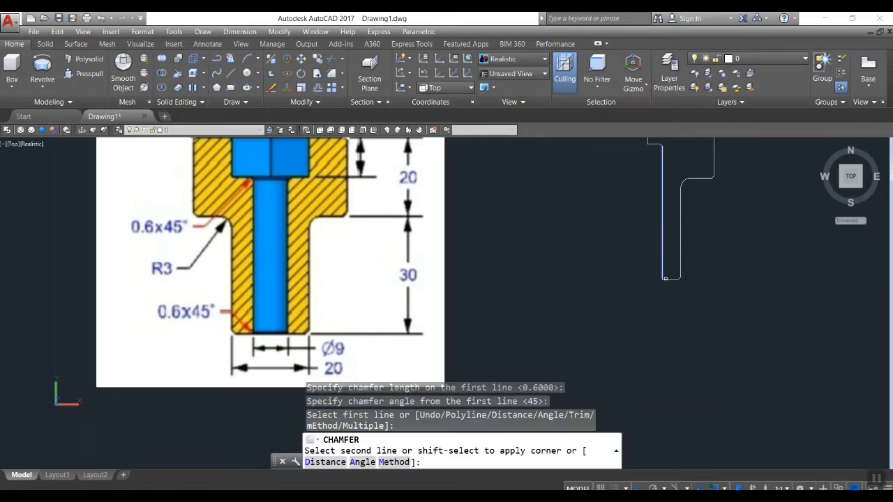
{"action": "left_click", "coordinate": [670, 280]}
Step: Chamfer the head's upper outer corner by angle, with length 1 and angle 45
{"action": "scroll", "coordinate": [692, 288], "scroll_direction": "down", "scroll_amount": 5}
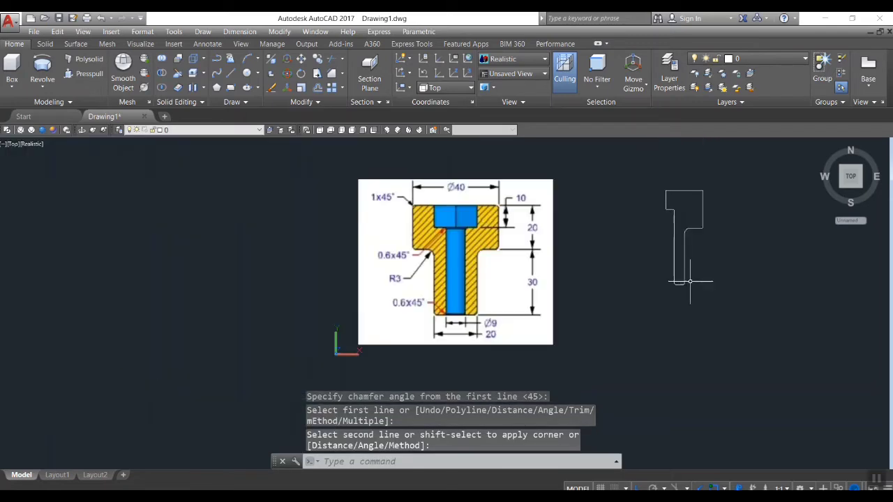
{"action": "scroll", "coordinate": [710, 200], "scroll_direction": "up", "scroll_amount": 6}
{"action": "key", "text": "Return"}
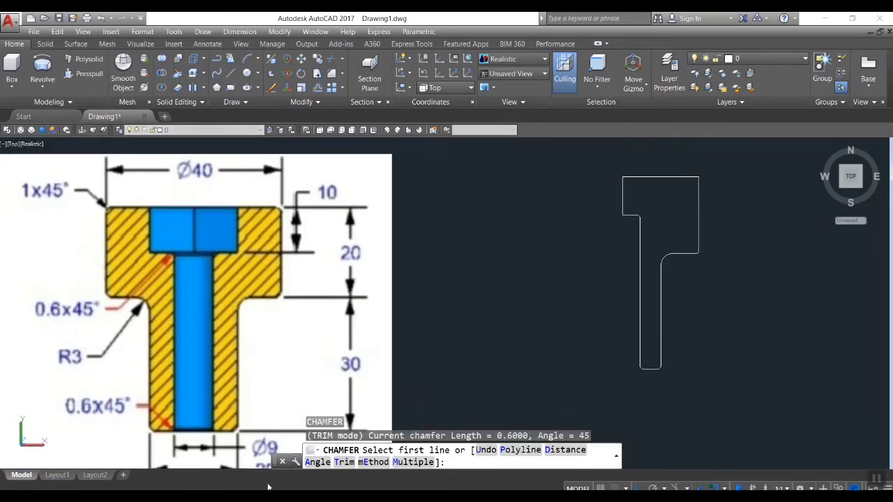
{"action": "left_click", "coordinate": [311, 462]}
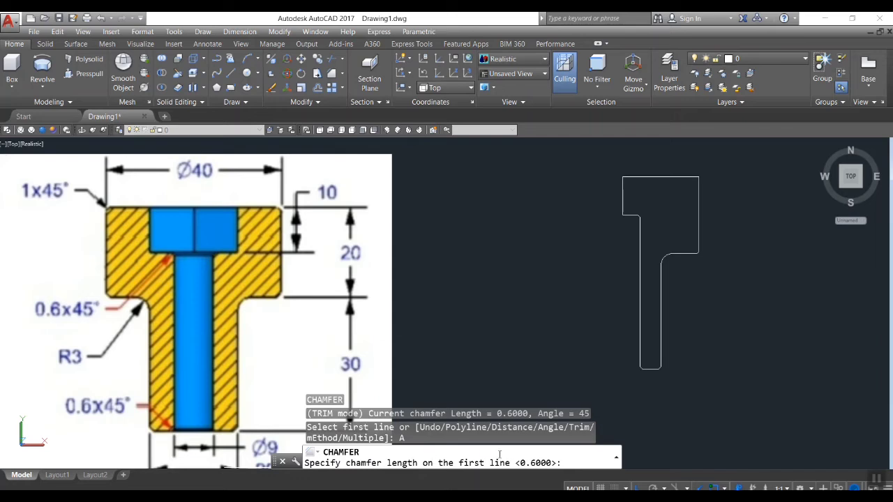
{"action": "key", "text": "Return"}
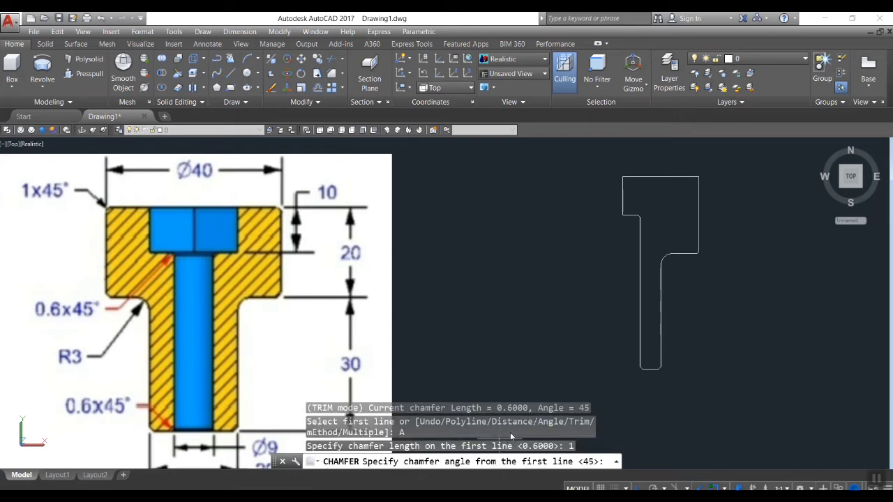
{"action": "key", "text": "Return"}
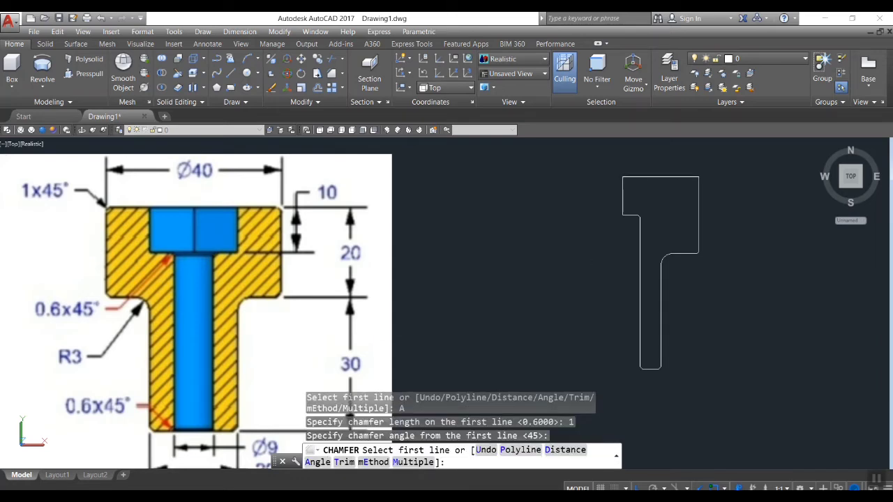
{"action": "left_click", "coordinate": [674, 177]}
{"action": "left_click", "coordinate": [698, 196]}
Step: Join all the lines and arcs of the profile into one polyline
{"action": "scroll", "coordinate": [732, 251], "scroll_direction": "down", "scroll_amount": 1}
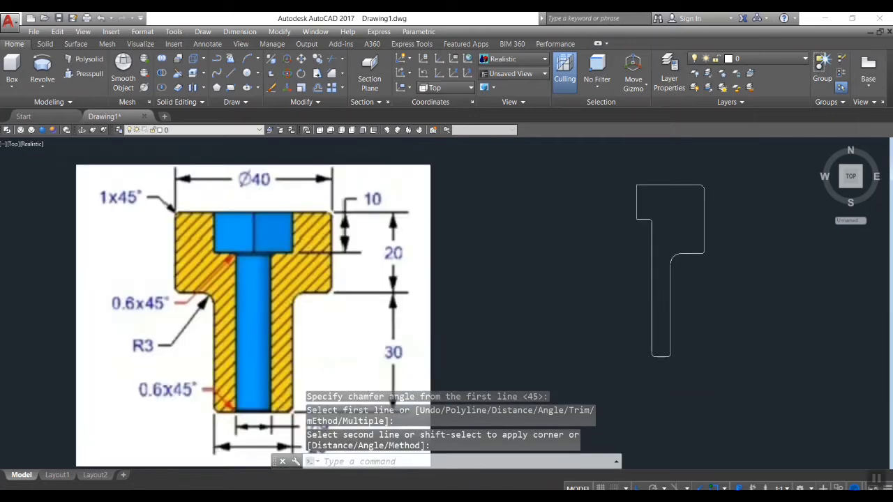
{"action": "scroll", "coordinate": [729, 247], "scroll_direction": "up", "scroll_amount": 2}
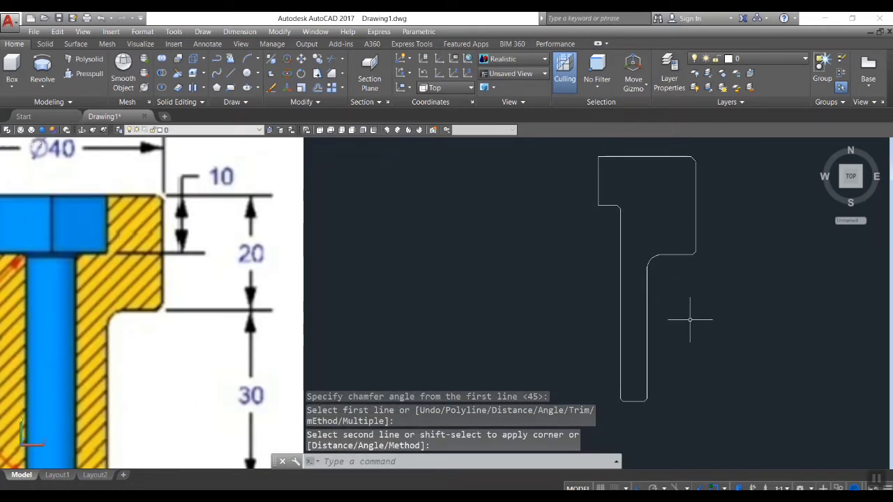
{"action": "type", "text": "join"}
{"action": "key", "text": "Return"}
{"action": "scroll", "coordinate": [510, 152], "scroll_direction": "down", "scroll_amount": 3}
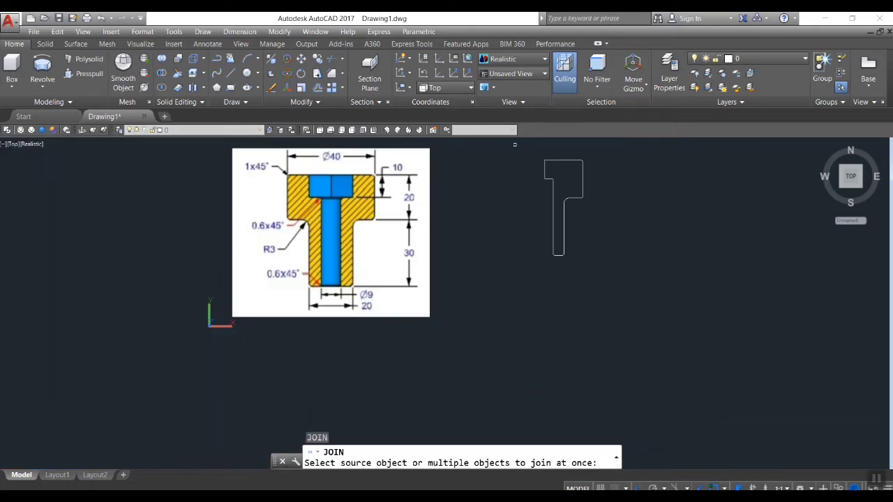
{"action": "left_click", "coordinate": [515, 140]}
{"action": "left_click", "coordinate": [648, 300]}
{"action": "key", "text": "Return"}
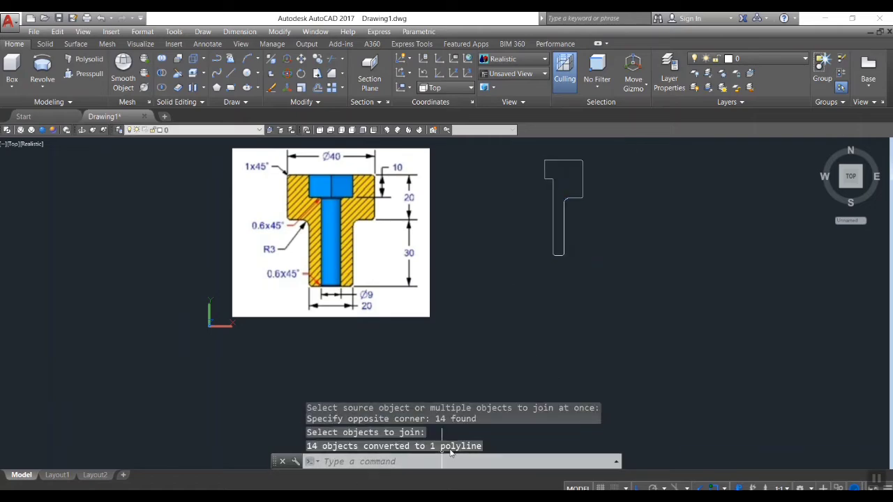
Step: Switch the model view to SW Isometric
{"action": "scroll", "coordinate": [522, 189], "scroll_direction": "up", "scroll_amount": 3}
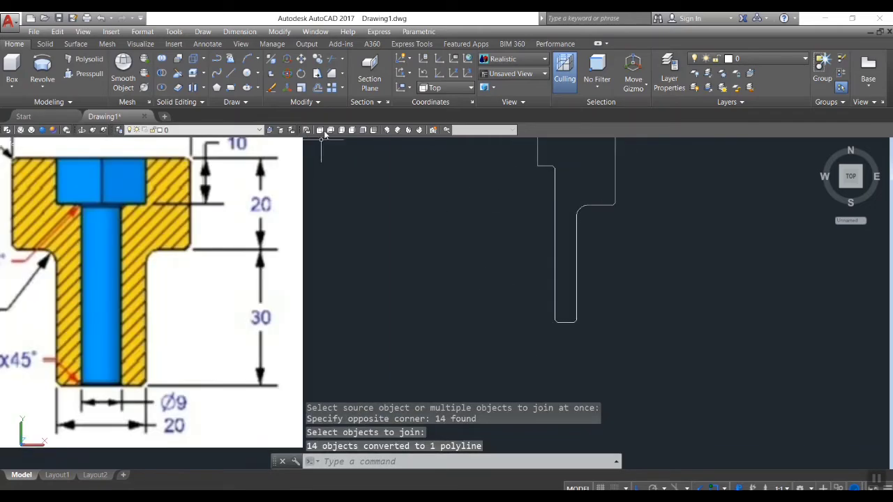
{"action": "left_click", "coordinate": [386, 131]}
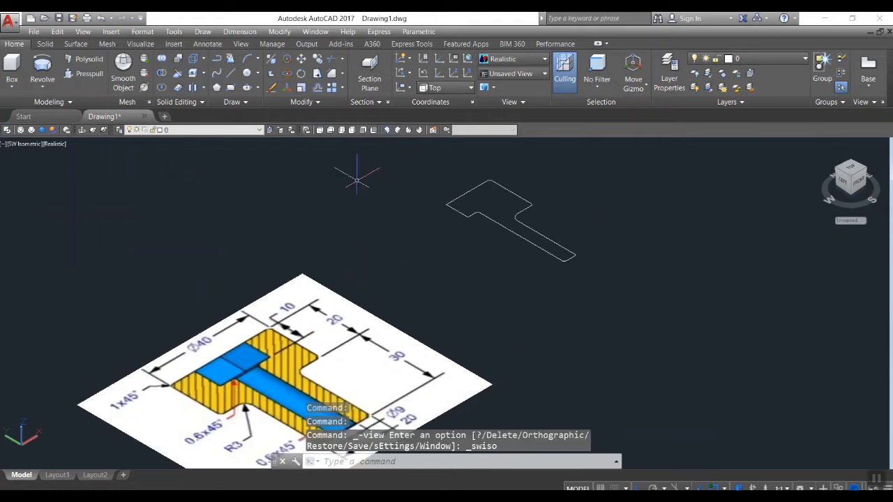
{"action": "scroll", "coordinate": [554, 207], "scroll_direction": "up", "scroll_amount": 3}
{"action": "scroll", "coordinate": [645, 325], "scroll_direction": "down", "scroll_amount": 2}
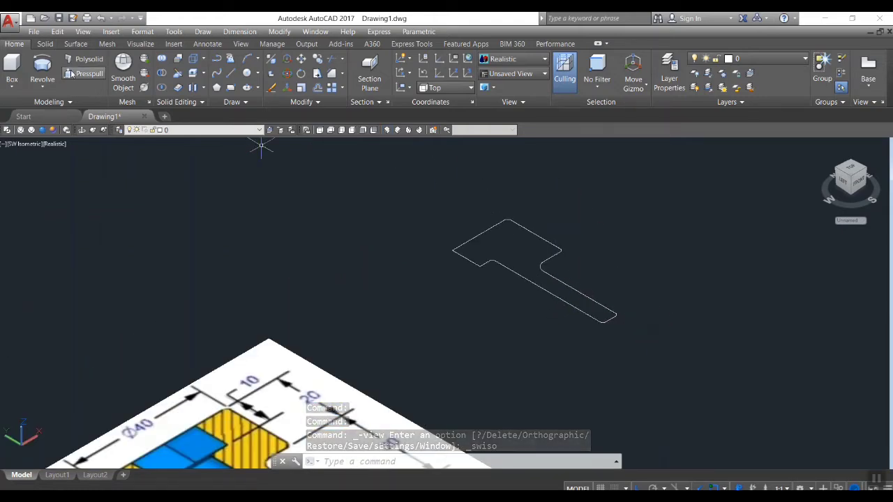
Step: Revolve the profile polyline 360 degrees into a solid about the axis along the head's inner edge
{"action": "left_click", "coordinate": [51, 89]}
{"action": "left_click", "coordinate": [57, 157]}
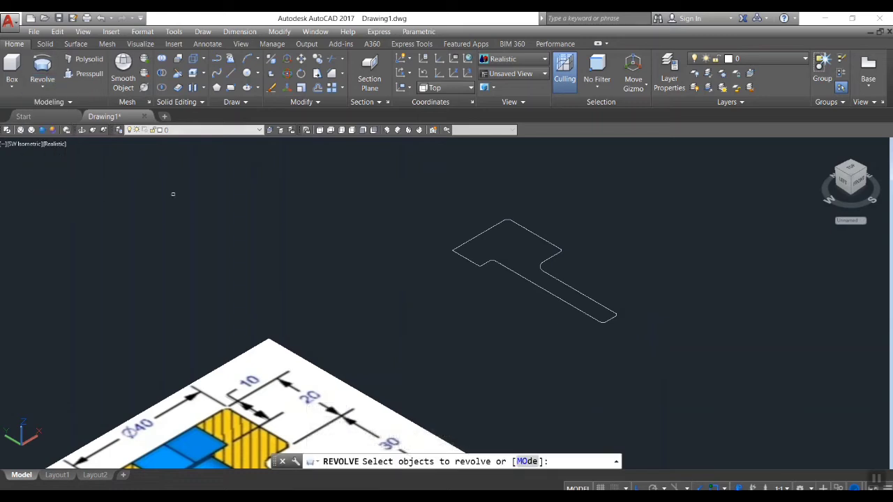
{"action": "left_click", "coordinate": [404, 166]}
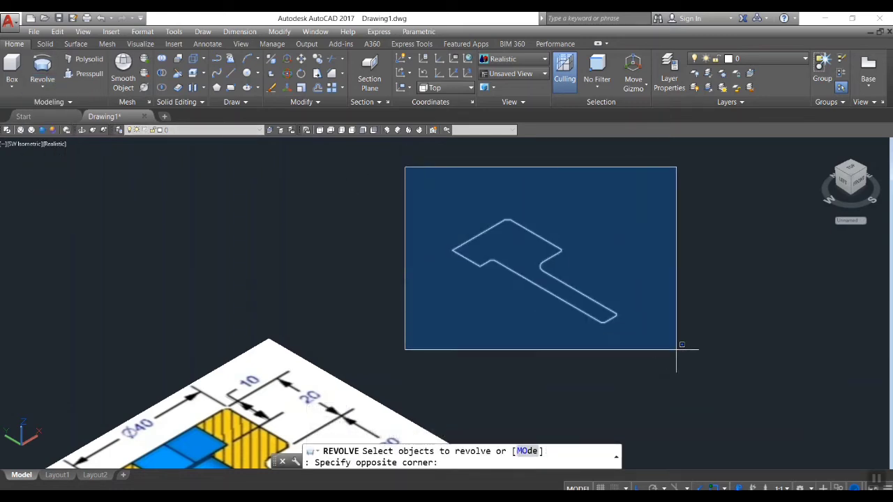
{"action": "left_click", "coordinate": [706, 365]}
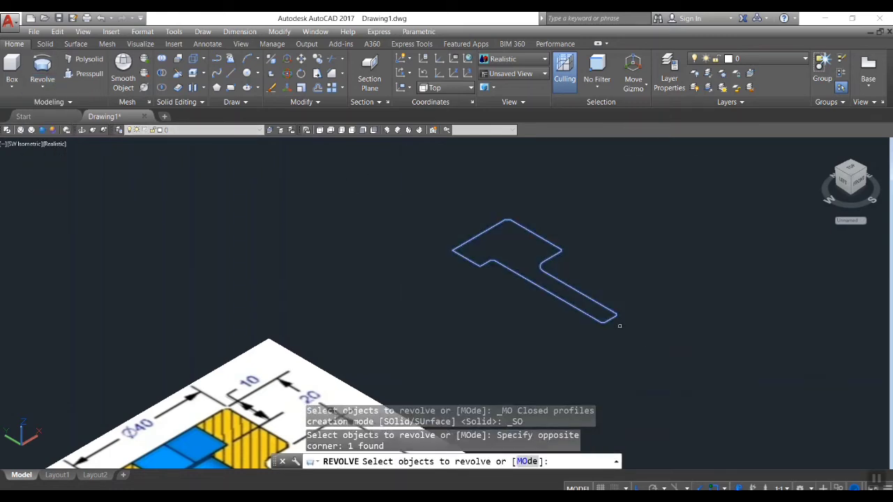
{"action": "key", "text": "Return"}
{"action": "left_click", "coordinate": [482, 265]}
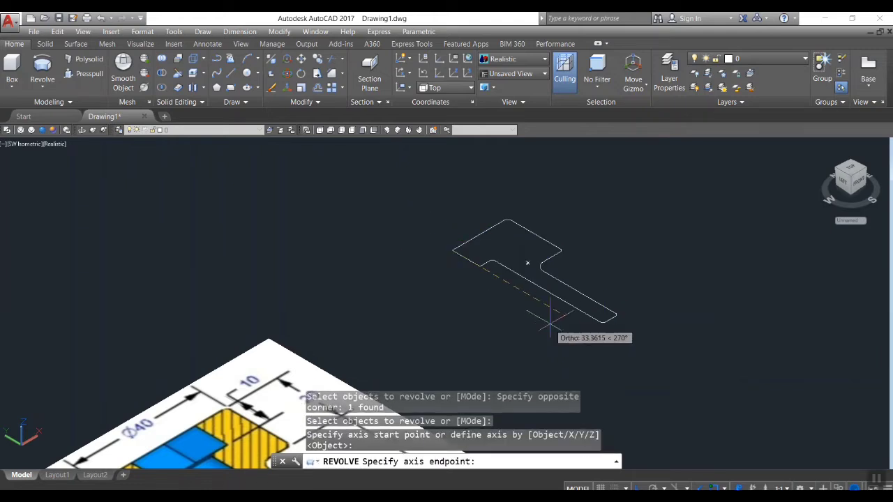
{"action": "left_click", "coordinate": [627, 349]}
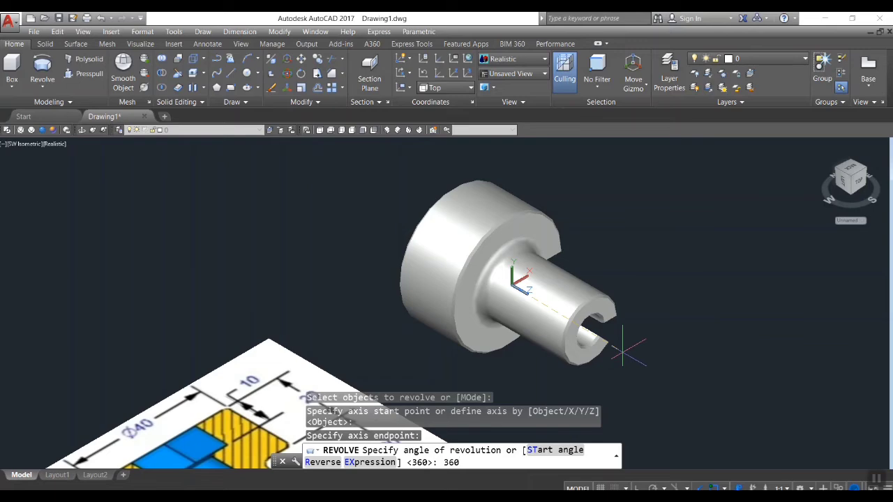
{"action": "key", "text": "Return"}
{"action": "scroll", "coordinate": [593, 321], "scroll_direction": "up", "scroll_amount": 2}
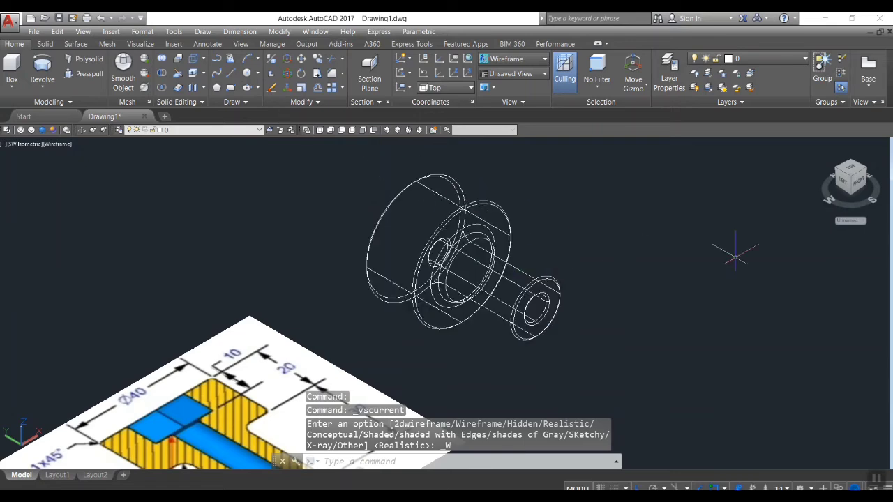
Step: Set the view to Back so the circular face of the head is seen straight on
{"action": "middle_click_drag", "start_coordinate": [236, 185], "coordinate": [400, 148], "text": "shift"}
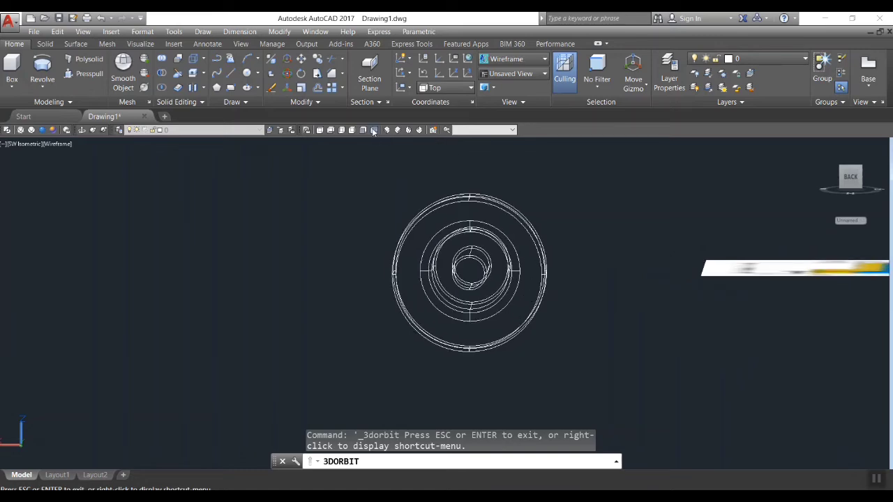
{"action": "left_click", "coordinate": [373, 131]}
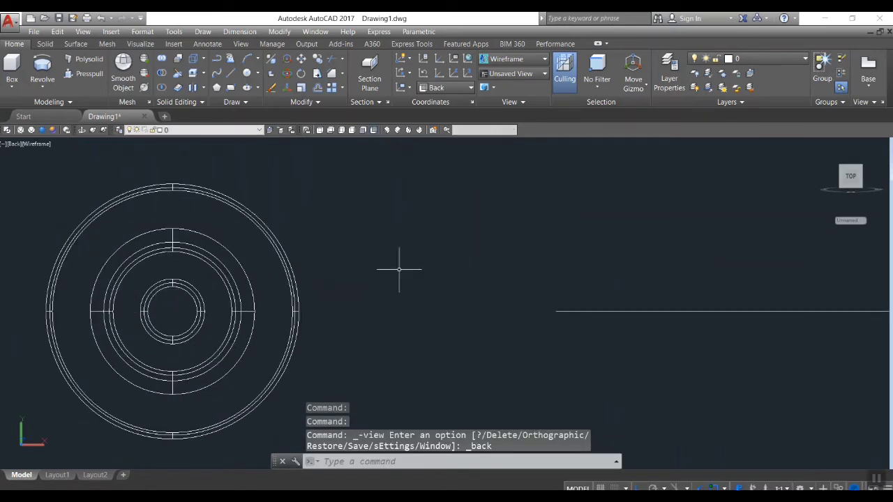
{"action": "key", "text": "Escape"}
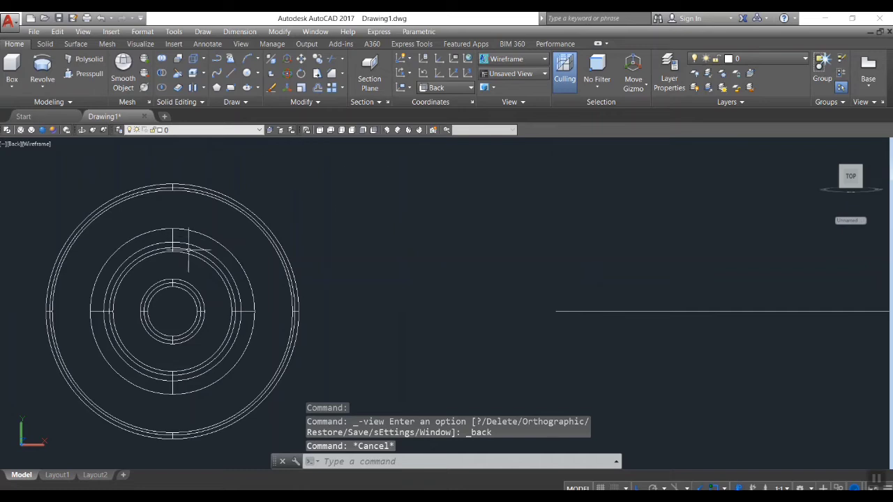
Step: Draw a 6-sided polygon inscribed in a circle of radius 10, centred on the head's end face
{"action": "type", "text": "p"}
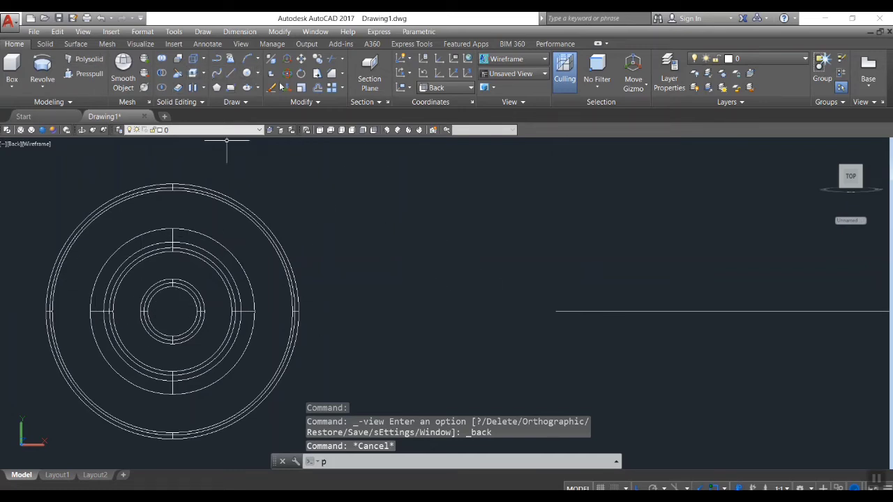
{"action": "left_click", "coordinate": [216, 87]}
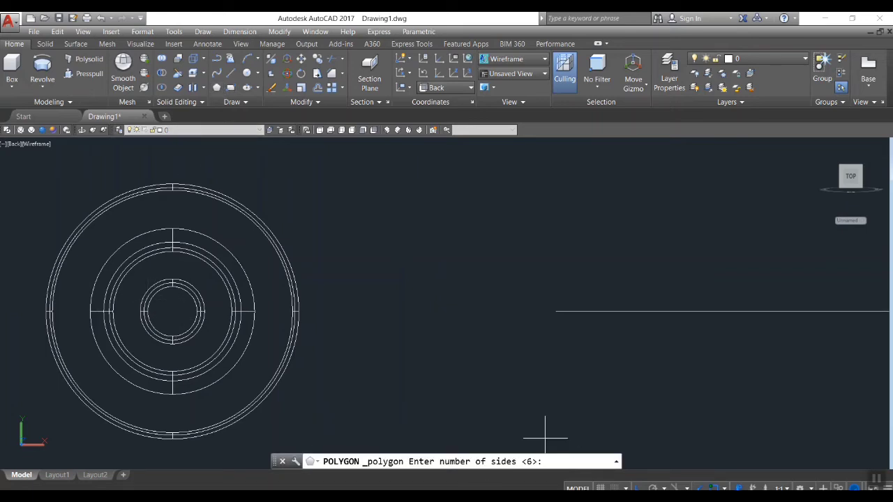
{"action": "type", "text": "6"}
{"action": "key", "text": "Return"}
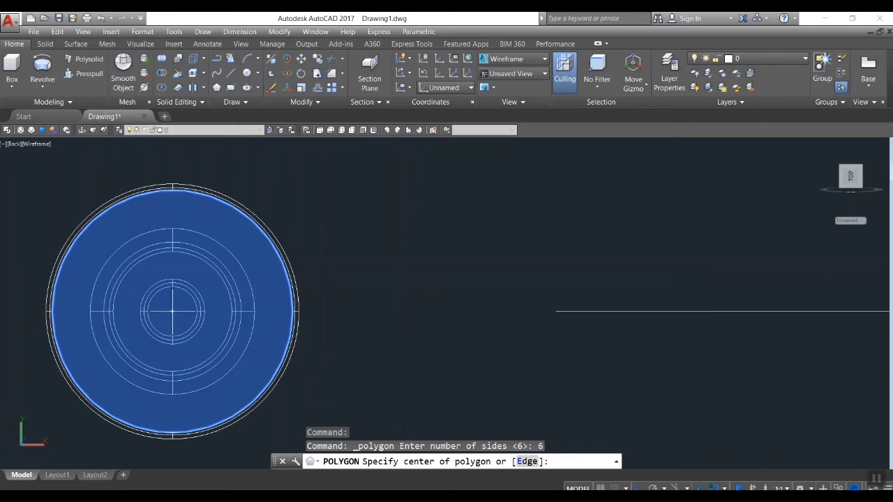
{"action": "left_click", "coordinate": [172, 312]}
{"action": "key", "text": "Return"}
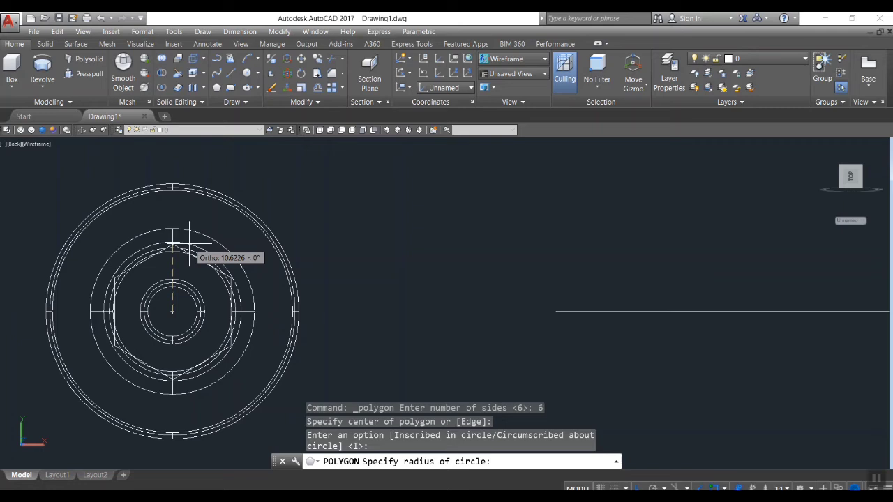
{"action": "type", "text": "1"}
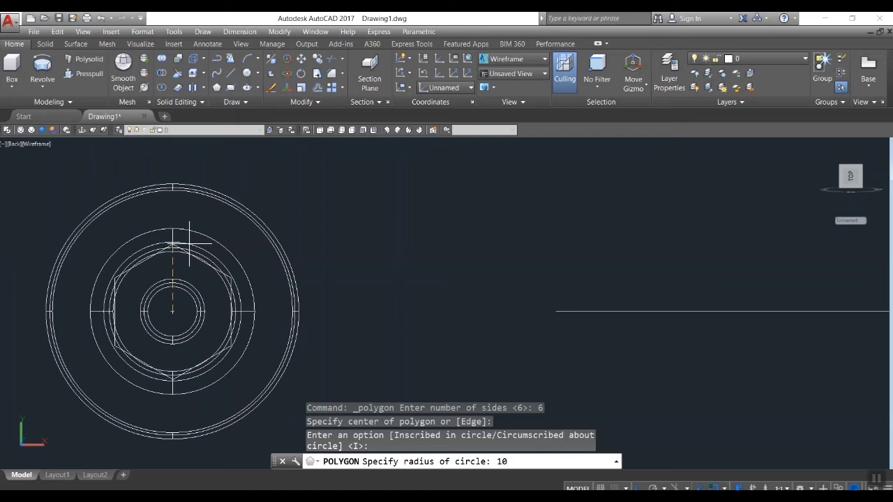
{"action": "type", "text": "0"}
{"action": "key", "text": "Return"}
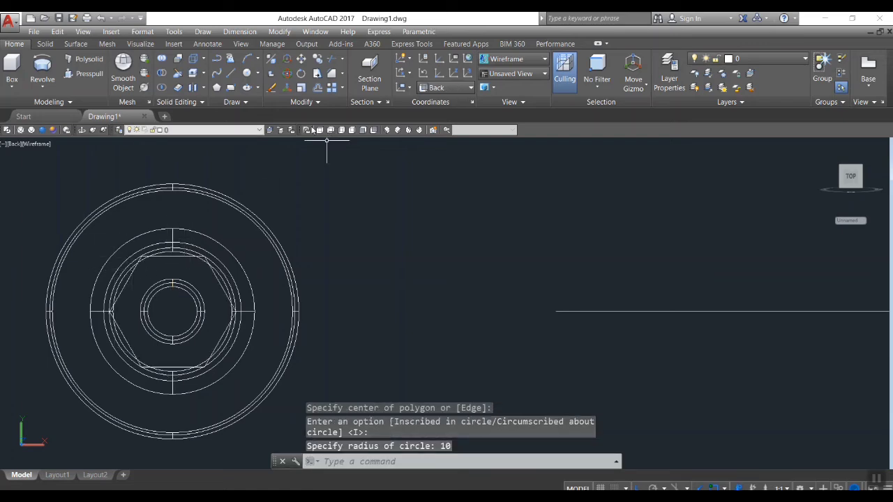
Step: Presspull the hexagon into the head up to the inner end of the central bore to form the socket
{"action": "left_click", "coordinate": [81, 129]}
{"action": "left_click_drag", "start_coordinate": [498, 294], "coordinate": [124, 265]}
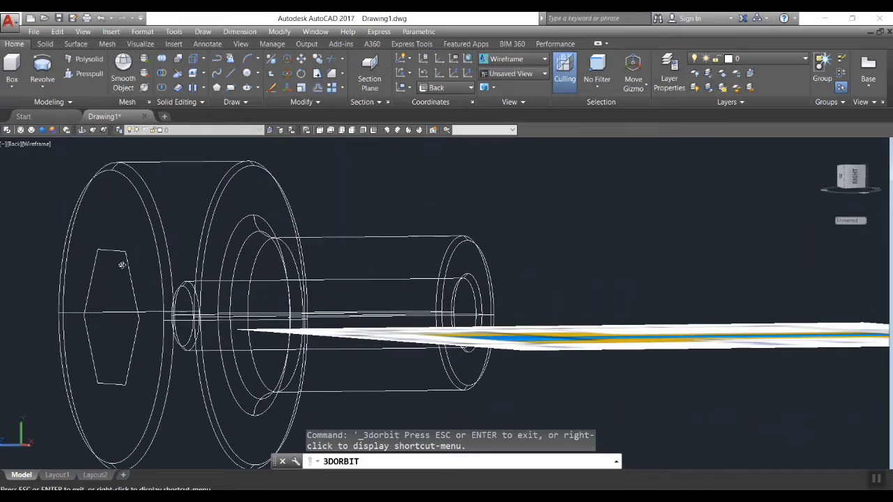
{"action": "key", "text": "Escape"}
{"action": "left_click", "coordinate": [83, 73]}
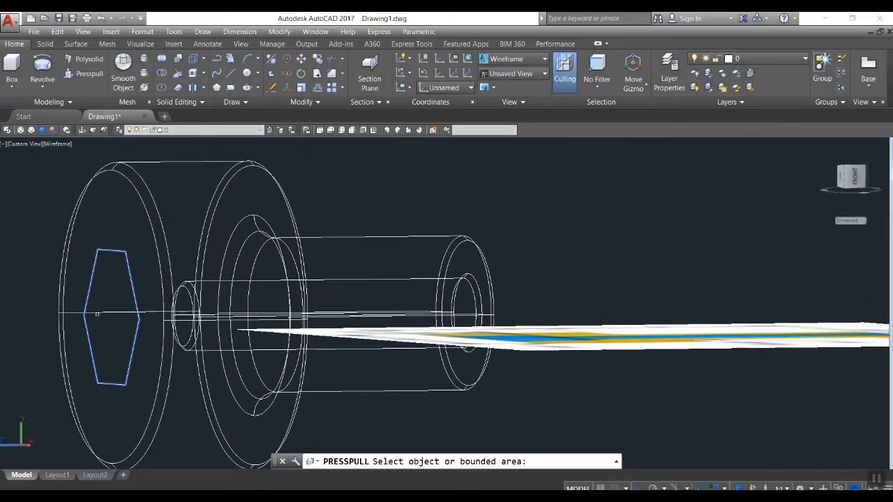
{"action": "left_click", "coordinate": [105, 326]}
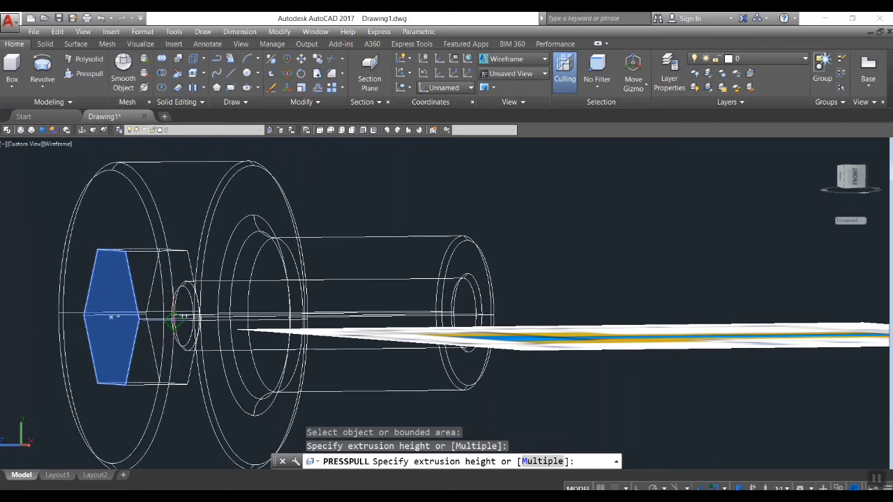
{"action": "scroll", "coordinate": [204, 317], "scroll_direction": "up", "scroll_amount": 2}
{"action": "scroll", "coordinate": [201, 317], "scroll_direction": "up", "scroll_amount": 3}
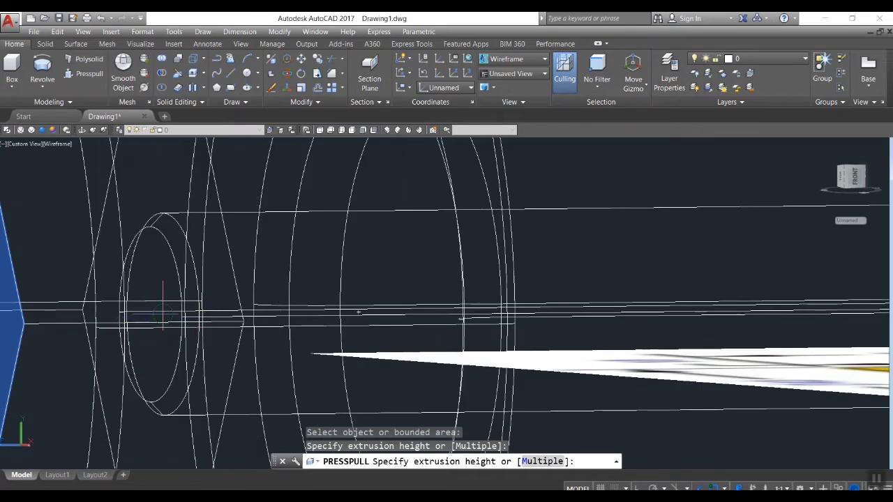
{"action": "left_click", "coordinate": [165, 314]}
{"action": "scroll", "coordinate": [246, 322], "scroll_direction": "down", "scroll_amount": 4}
{"action": "scroll", "coordinate": [207, 299], "scroll_direction": "up", "scroll_amount": 3}
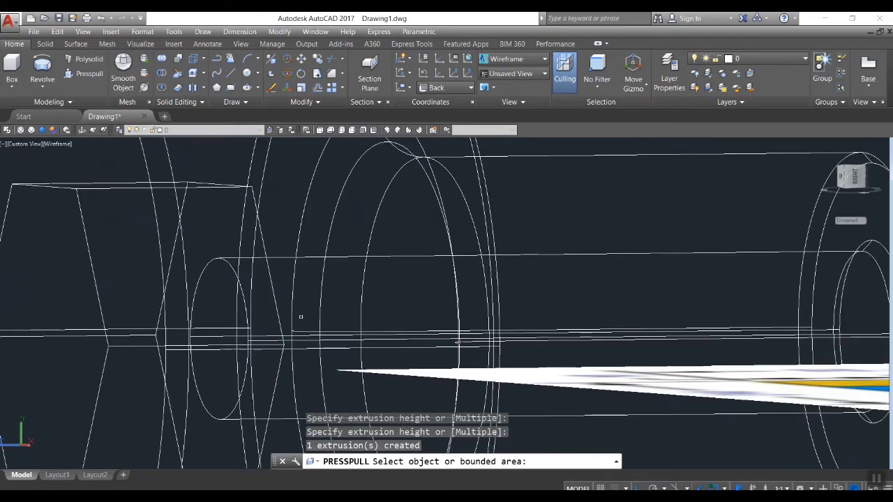
{"action": "scroll", "coordinate": [248, 289], "scroll_direction": "down", "scroll_amount": 3}
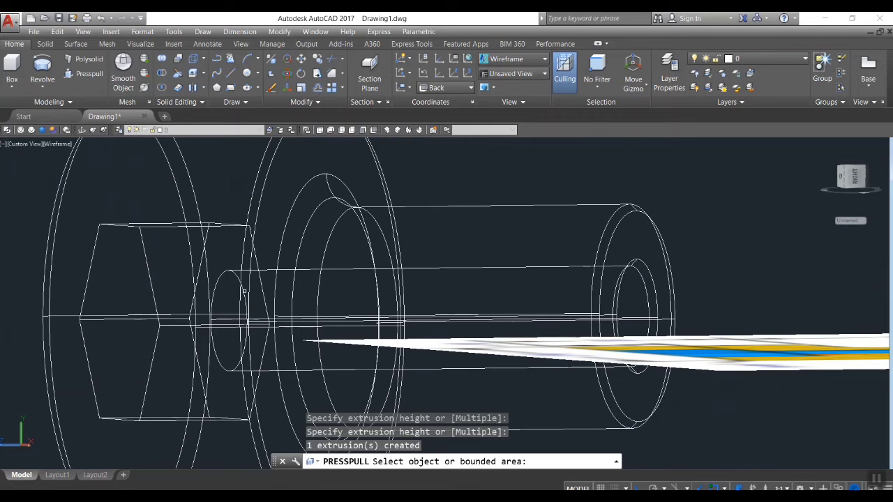
Step: Display the solid in the Hidden visual style and inspect its socket and shank from different angles
{"action": "left_click", "coordinate": [30, 130]}
{"action": "scroll", "coordinate": [209, 309], "scroll_direction": "down", "scroll_amount": 2}
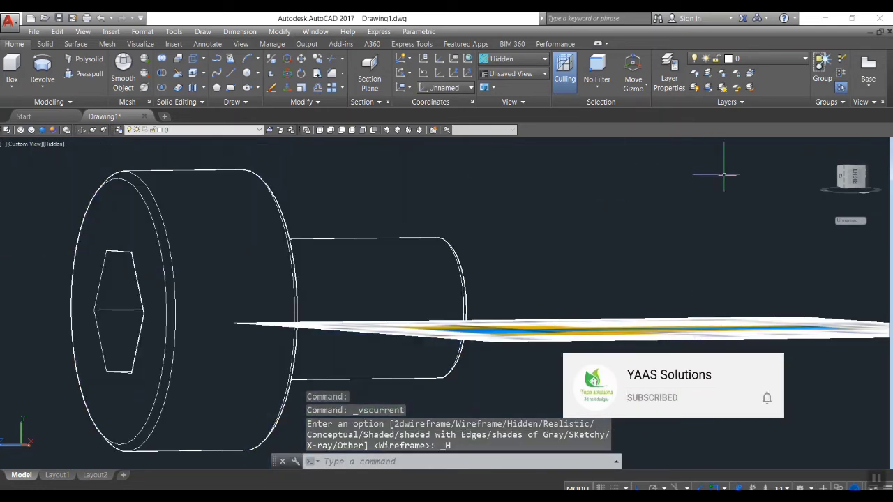
{"action": "key", "text": "Escape"}
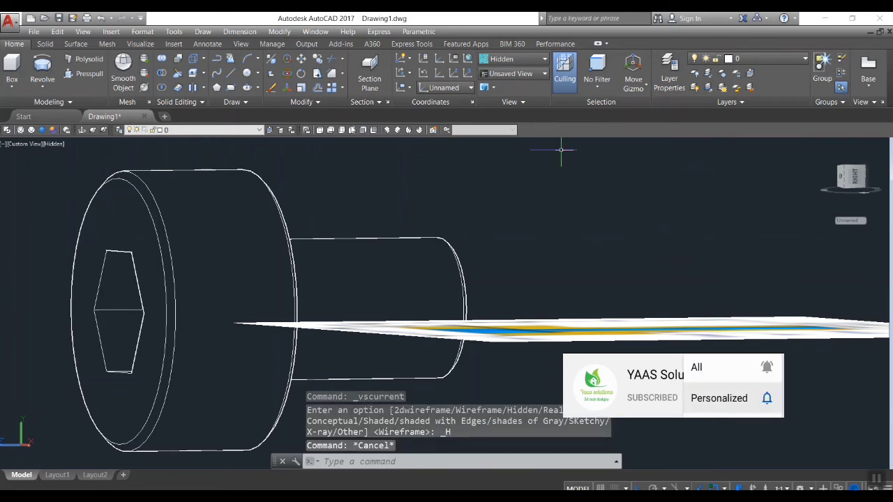
{"action": "left_click", "coordinate": [83, 131]}
{"action": "left_click_drag", "start_coordinate": [515, 183], "coordinate": [426, 298]}
{"action": "scroll", "coordinate": [426, 299], "scroll_direction": "down", "scroll_amount": 2}
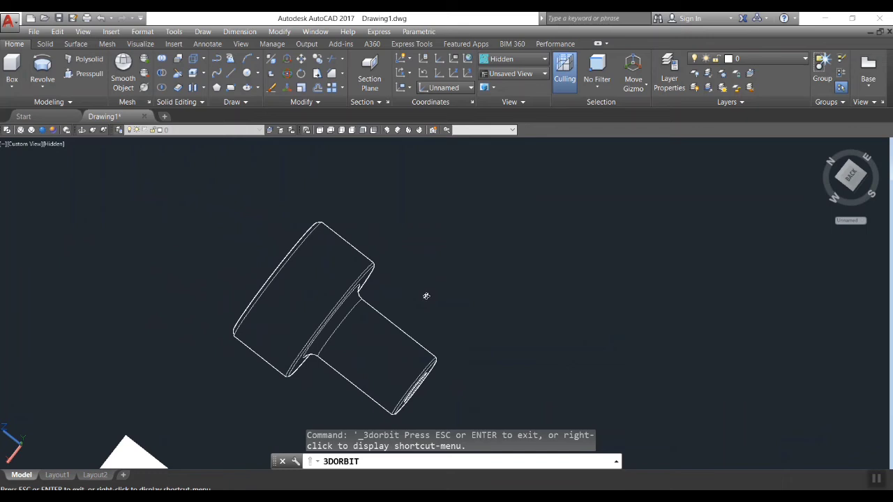
Step: Preview the solid in the Realistic style, set the visual style to Conceptual and inspect the shaded model
{"action": "left_click", "coordinate": [42, 132]}
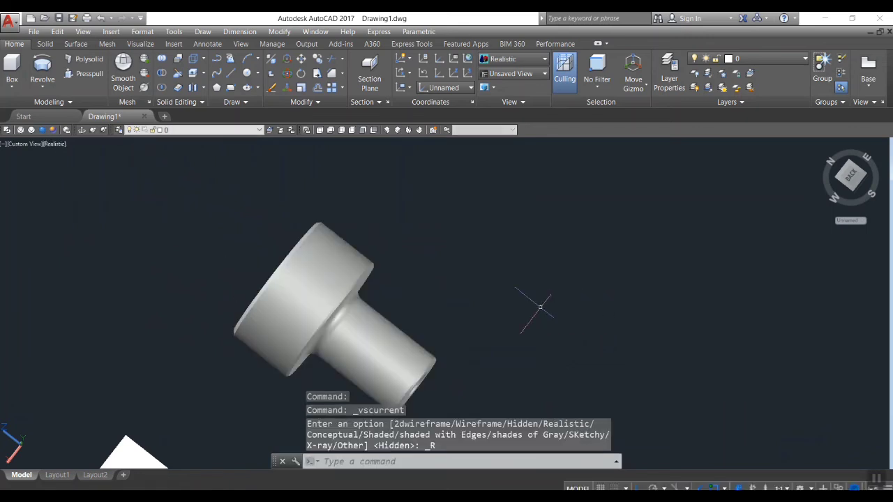
{"action": "left_click", "coordinate": [516, 354]}
{"action": "key", "text": "Escape"}
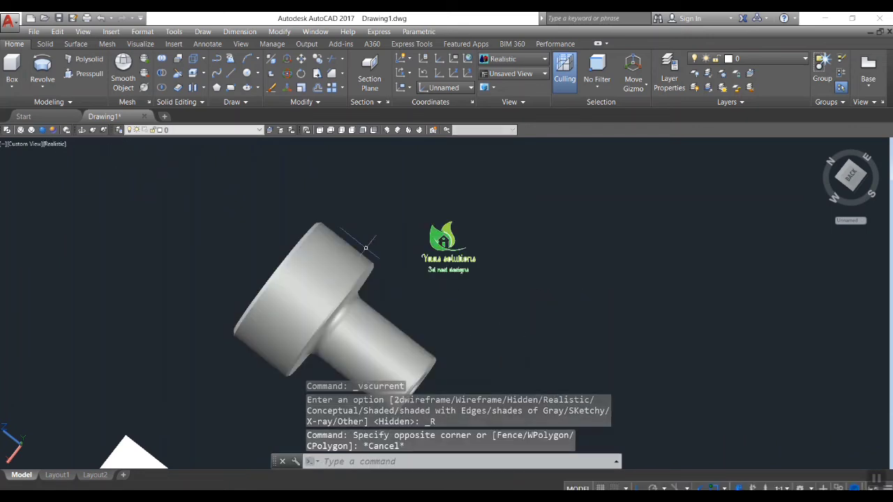
{"action": "left_click", "coordinate": [52, 131]}
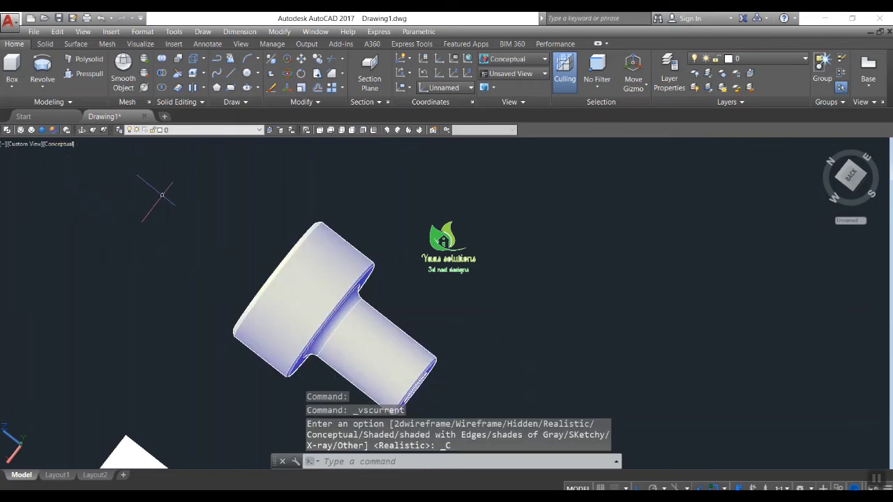
{"action": "left_click", "coordinate": [81, 130]}
{"action": "mouse_move", "coordinate": [119, 195]}
{"action": "left_mouse_down"}
{"action": "mouse_move", "coordinate": [168, 231]}
{"action": "mouse_move", "coordinate": [339, 183]}
{"action": "mouse_move", "coordinate": [385, 103]}
{"action": "mouse_move", "coordinate": [270, 173]}
{"action": "mouse_move", "coordinate": [177, 195]}
{"action": "mouse_move", "coordinate": [133, 188]}
{"action": "mouse_move", "coordinate": [117, 202]}
{"action": "mouse_move", "coordinate": [64, 163]}
{"action": "mouse_move", "coordinate": [104, 175]}
{"action": "mouse_move", "coordinate": [144, 217]}
{"action": "left_mouse_up"}
{"action": "scroll", "coordinate": [402, 388], "scroll_direction": "up", "scroll_amount": 2}
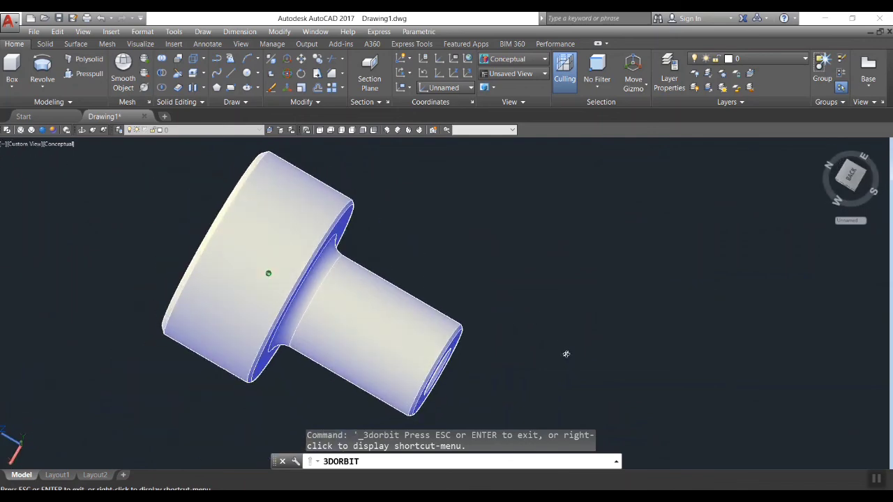
{"action": "scroll", "coordinate": [514, 315], "scroll_direction": "down", "scroll_amount": 6}
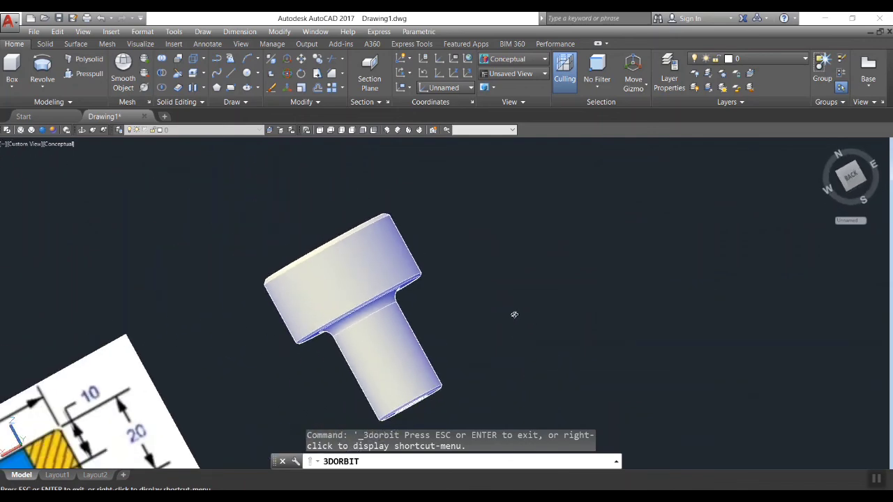